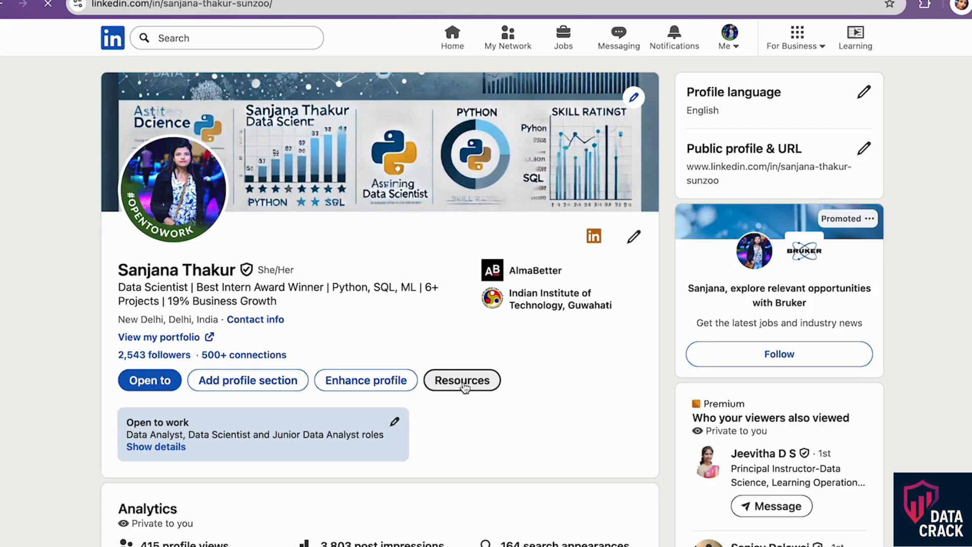
Save the LinkedIn profile as a PDF on the Desktop, naming it Profile_ followed by the owner's first name.
left_click(462, 386)
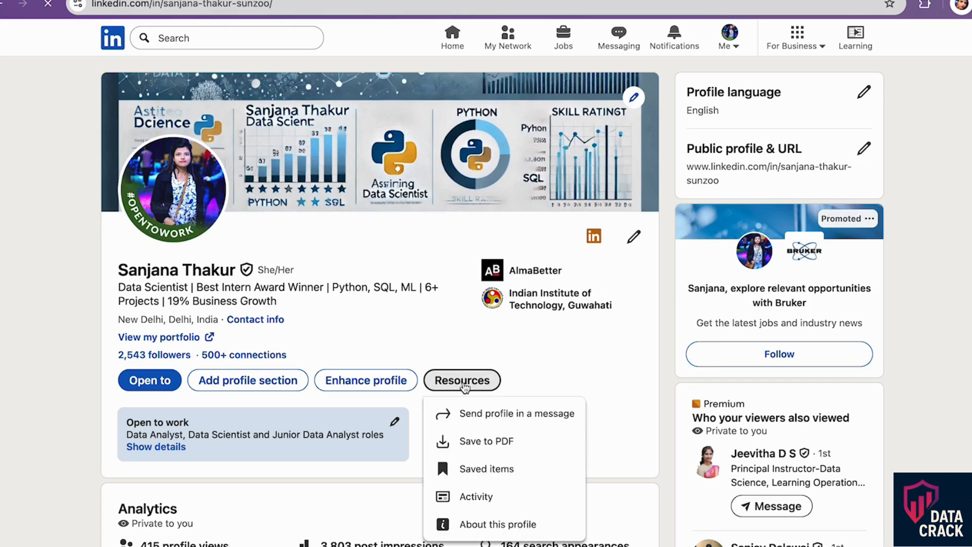
left_click(499, 442)
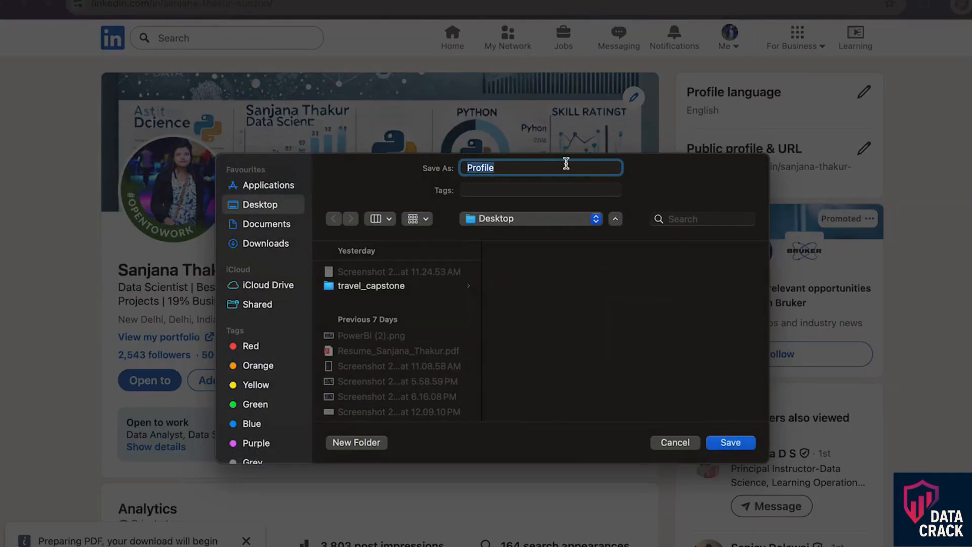
left_click(499, 168)
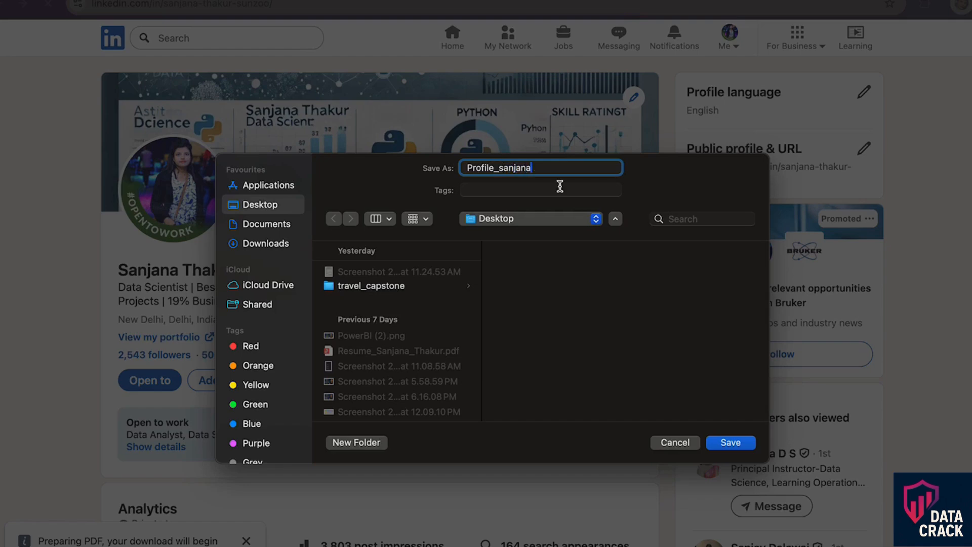
left_click(730, 442)
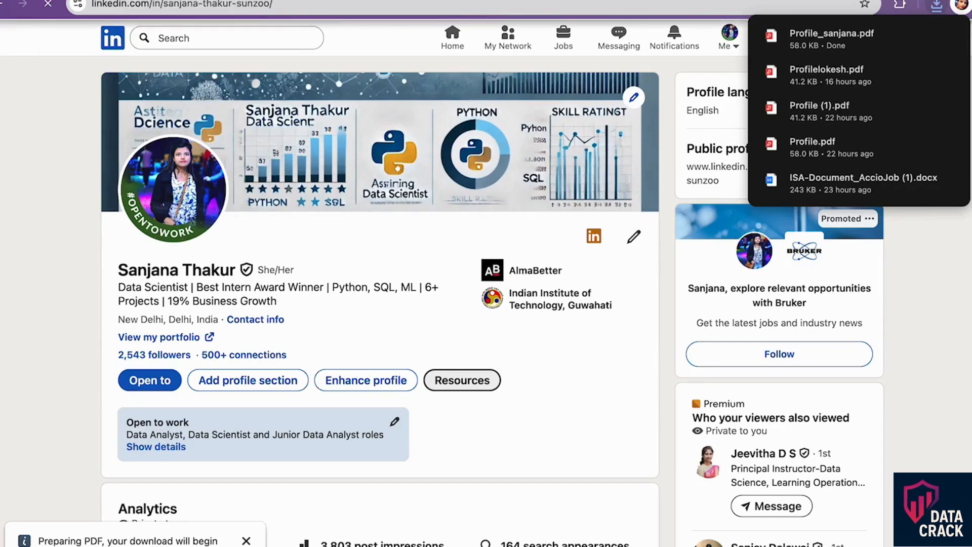
Search Google for "gamma ai" in a new browser tab and open the Gamma website.
key("ctrl+t")
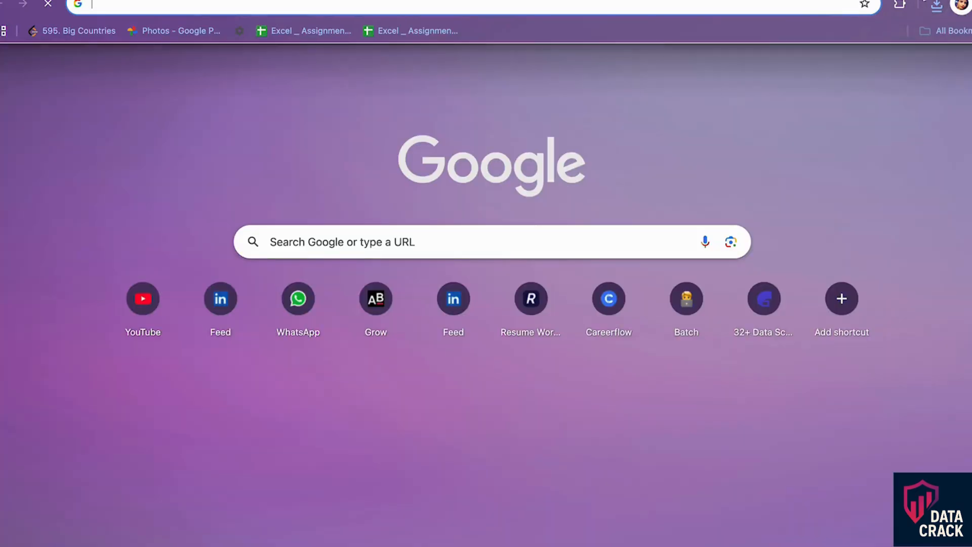
left_click(406, 238)
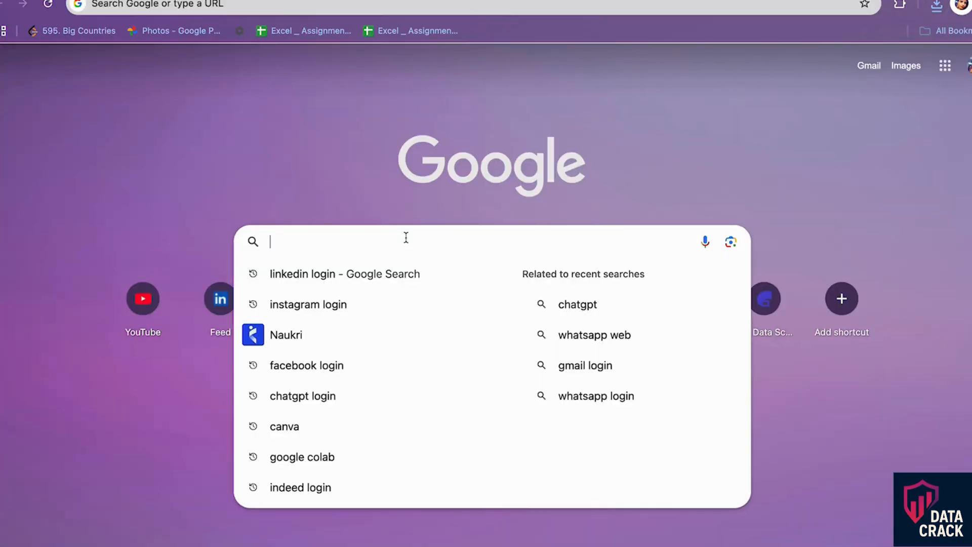
type("ga")
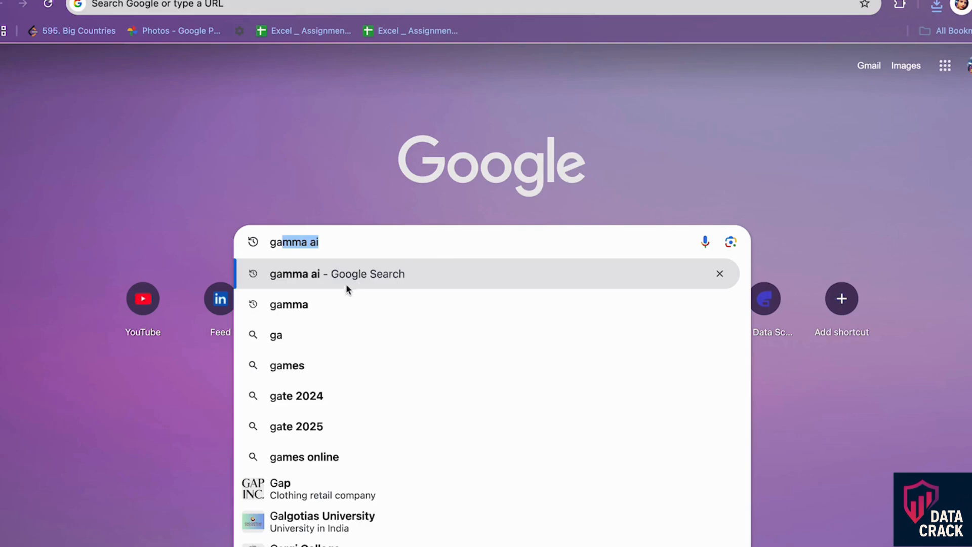
left_click(346, 283)
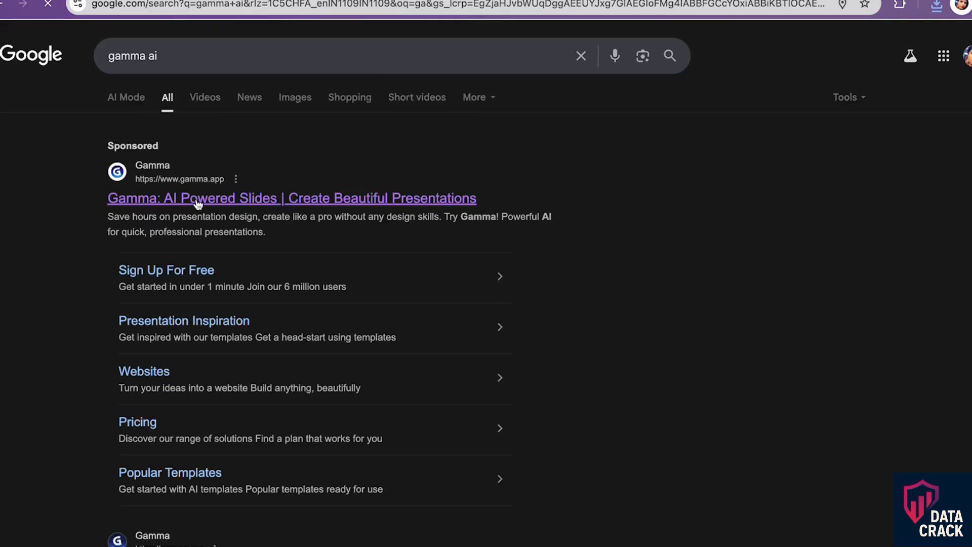
left_click(196, 199)
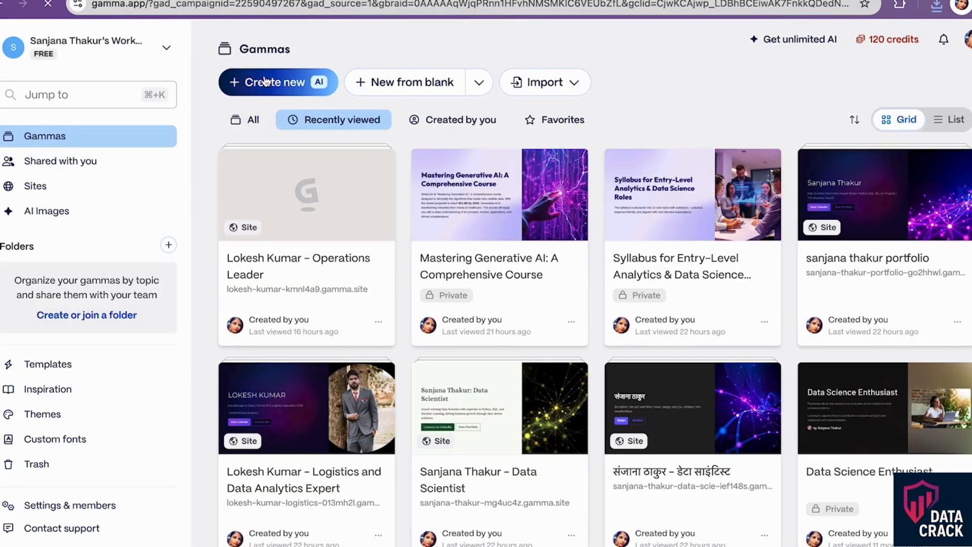
Start a new AI creation from an imported file and upload the saved LinkedIn profile PDF from the Desktop.
left_click(264, 75)
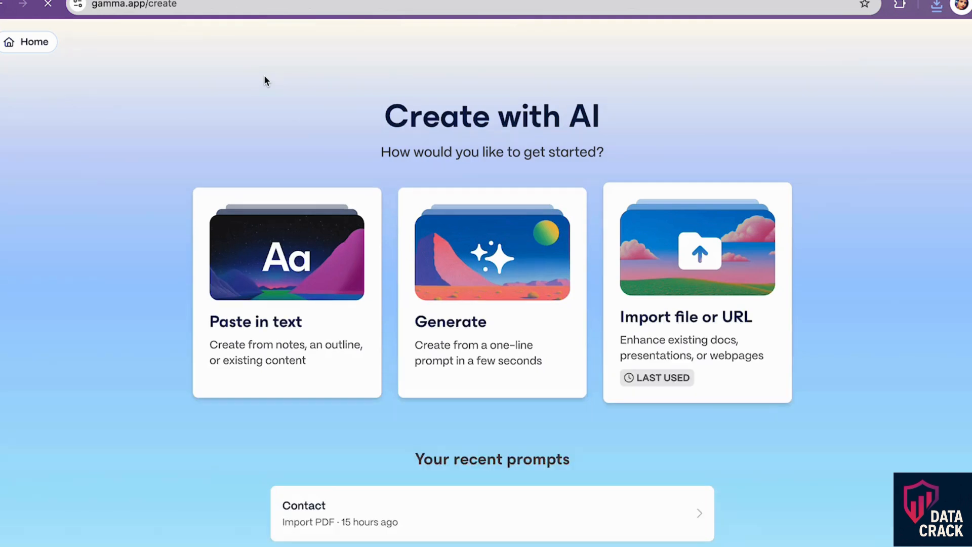
left_click(697, 268)
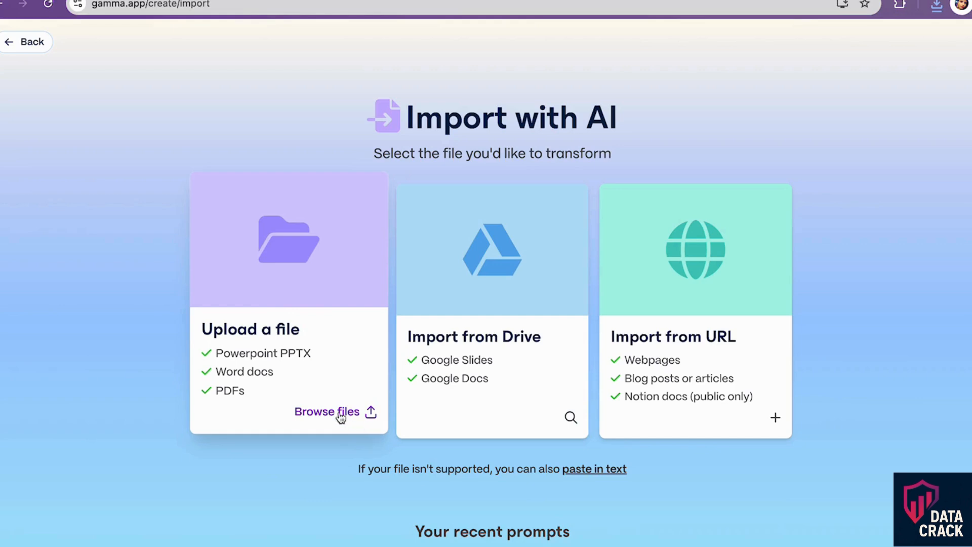
left_click(365, 413)
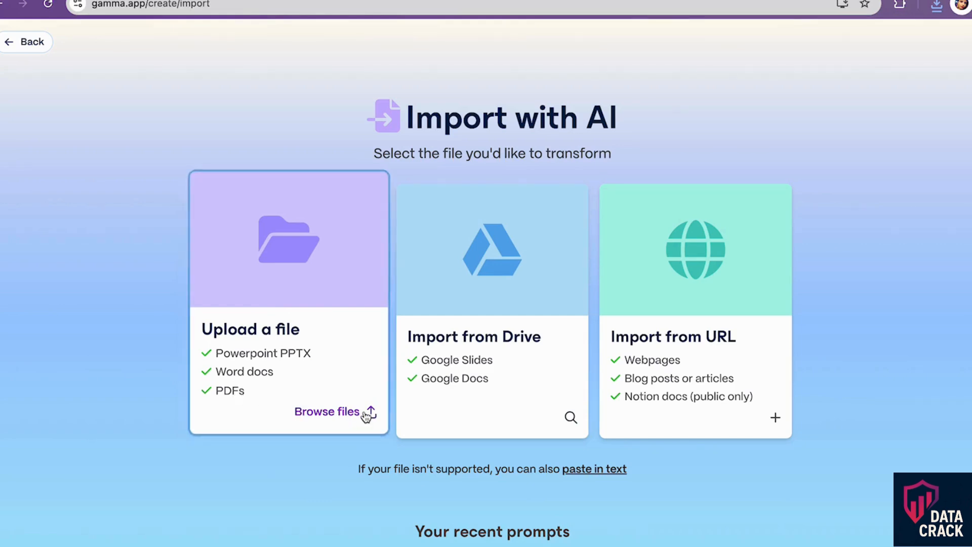
left_click(395, 231)
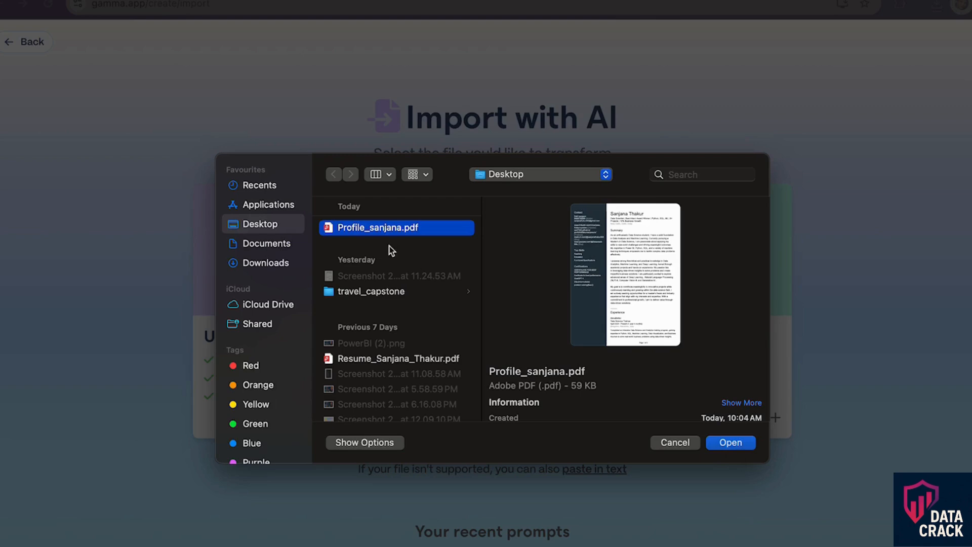
left_click(730, 443)
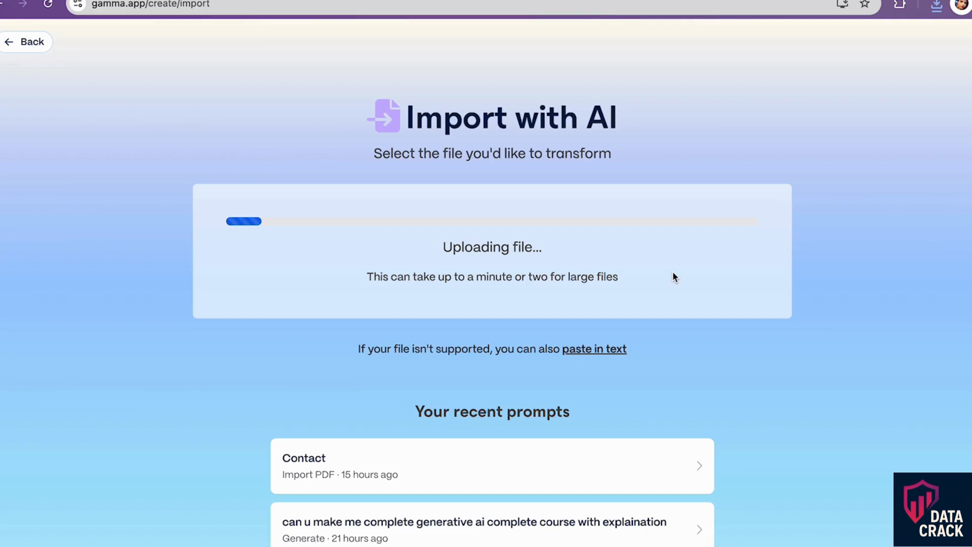
Choose Webpage as the format to create from the uploaded PDF and continue to the prompt editor.
scroll(673, 277, "down", 1)
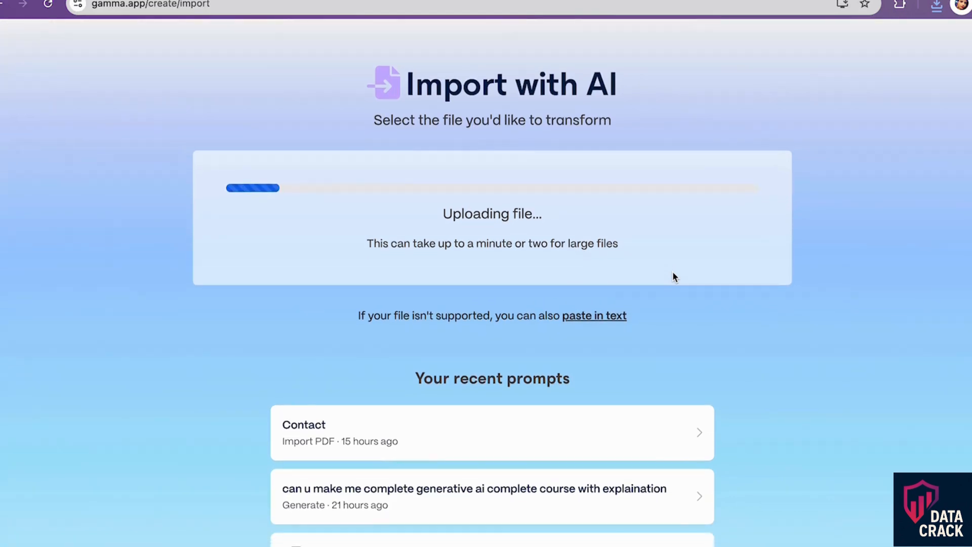
scroll(674, 275, "down", 2)
scroll(673, 276, "up", 1)
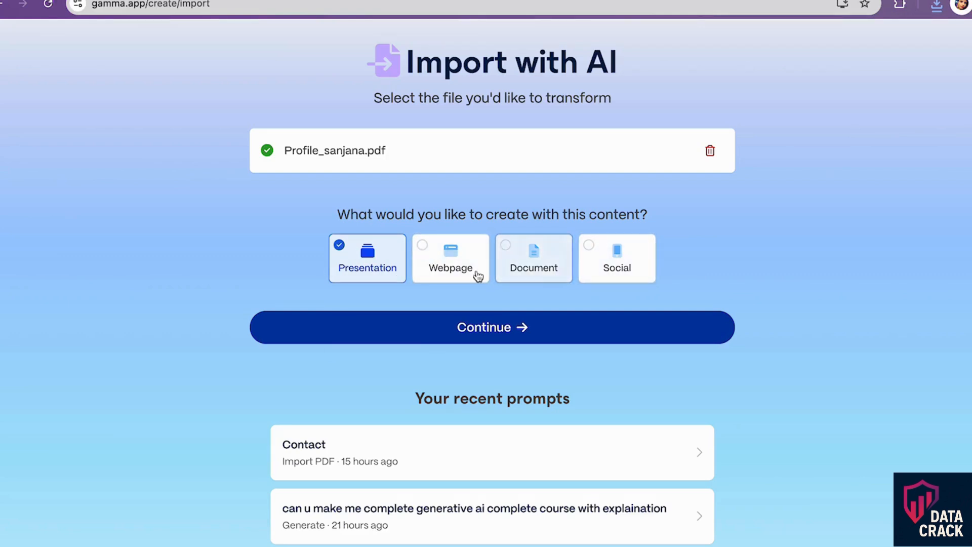
left_click(439, 260)
left_click(514, 336)
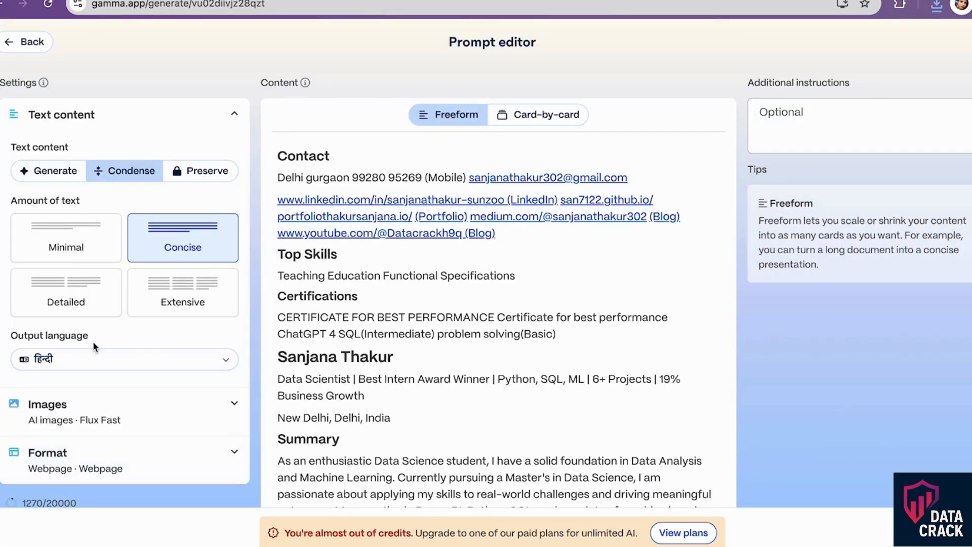
Set the output language of the text content to English (UK).
left_click(129, 362)
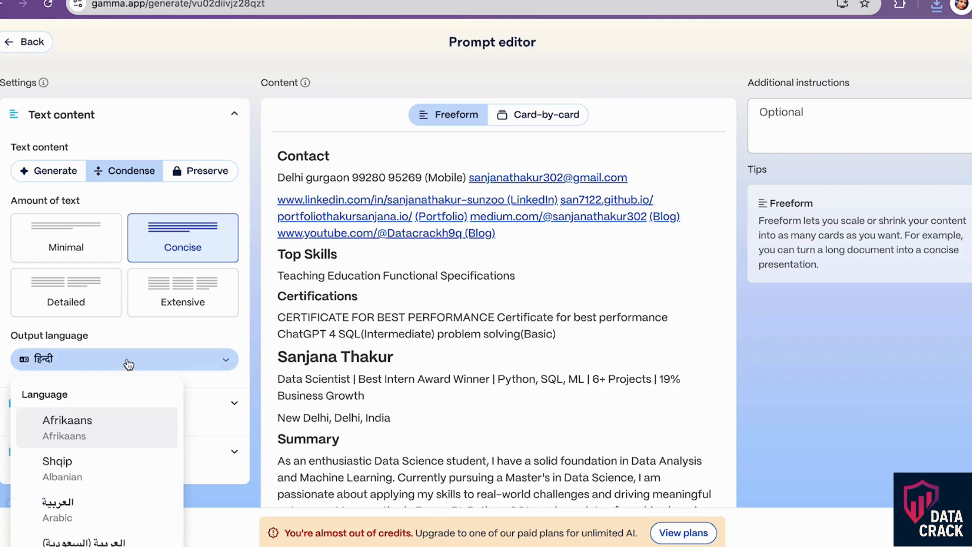
scroll(104, 543, "down", 10)
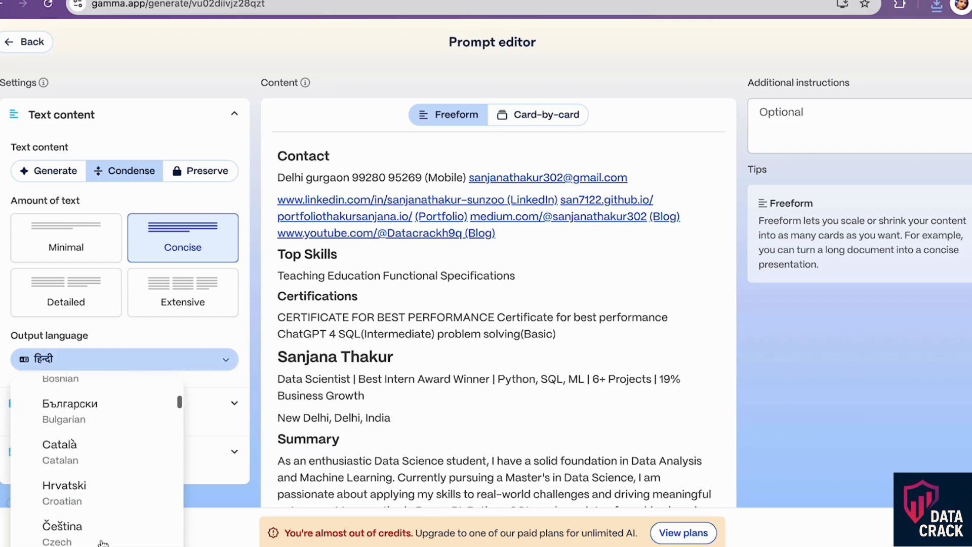
scroll(97, 507, "up", 5)
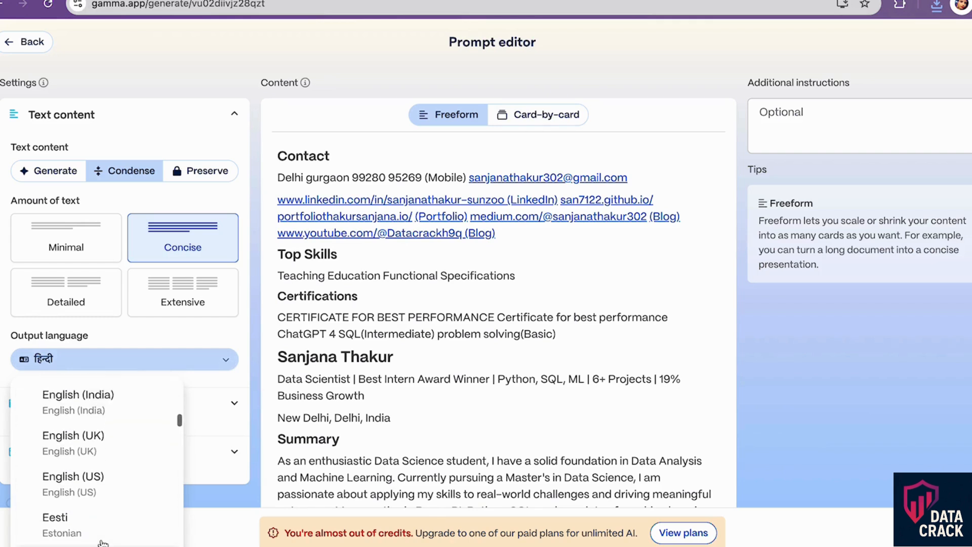
left_click(93, 430)
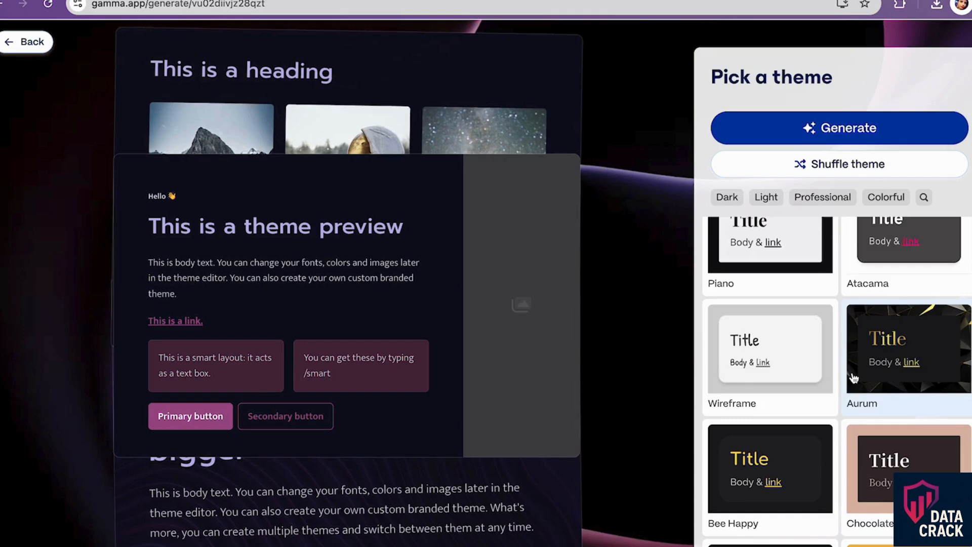
Filter the themes to Professional, select the Aurora theme and generate the webpage.
scroll(853, 375, "down", 5)
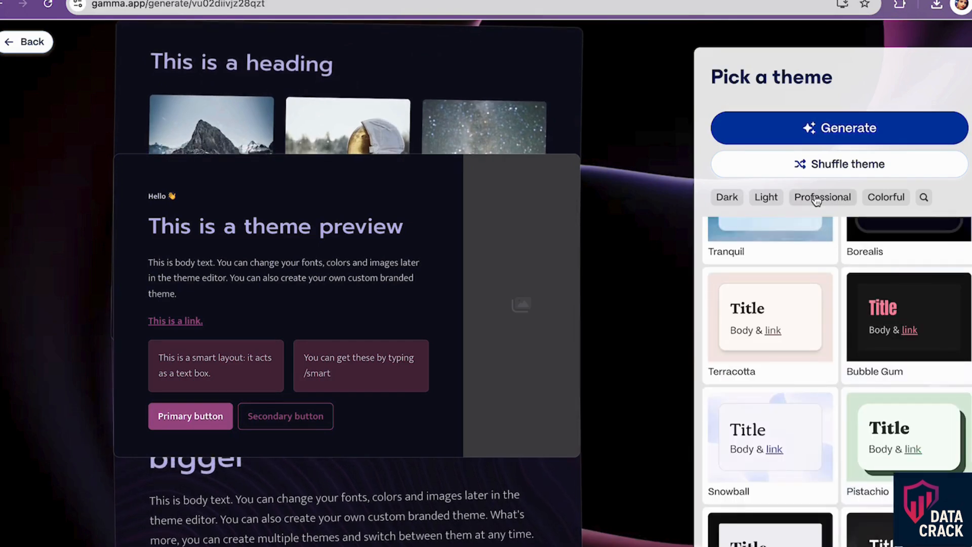
left_click(811, 197)
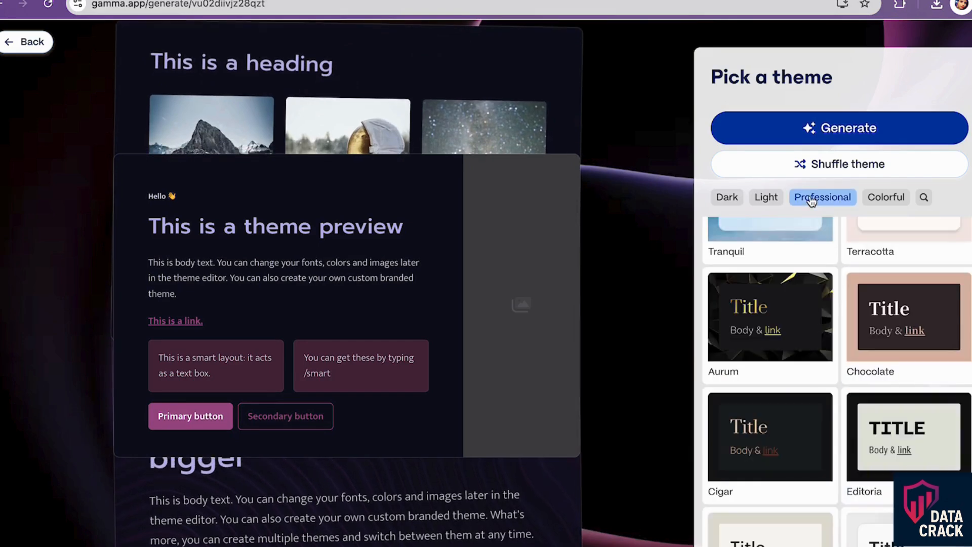
scroll(825, 386, "down", 5)
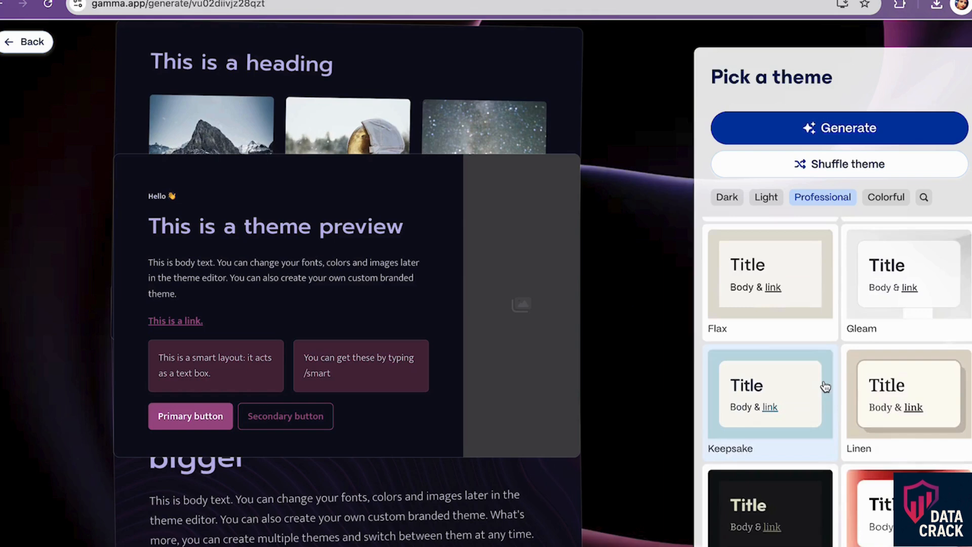
scroll(826, 386, "down", 2)
scroll(825, 386, "up", 4)
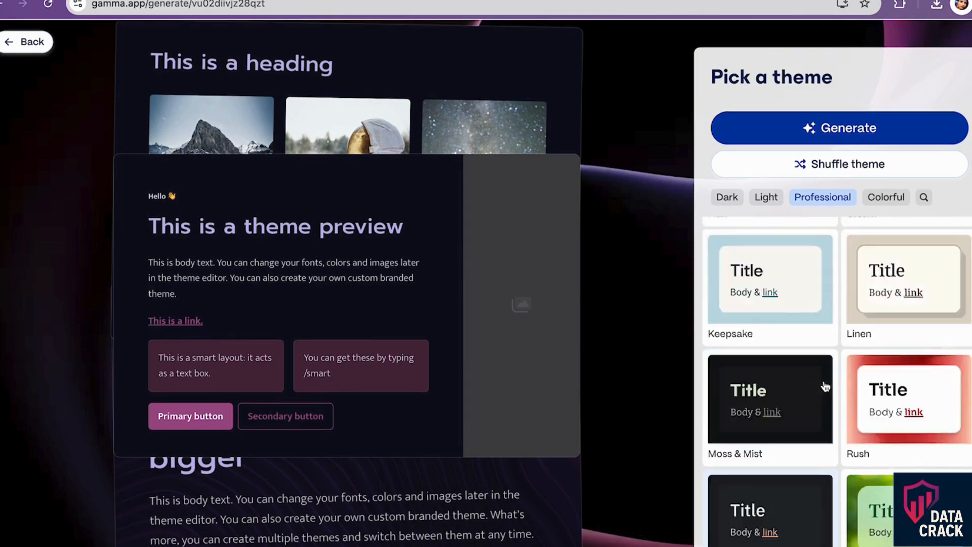
scroll(825, 387, "down", 10)
scroll(825, 386, "up", 5)
scroll(825, 387, "down", 9)
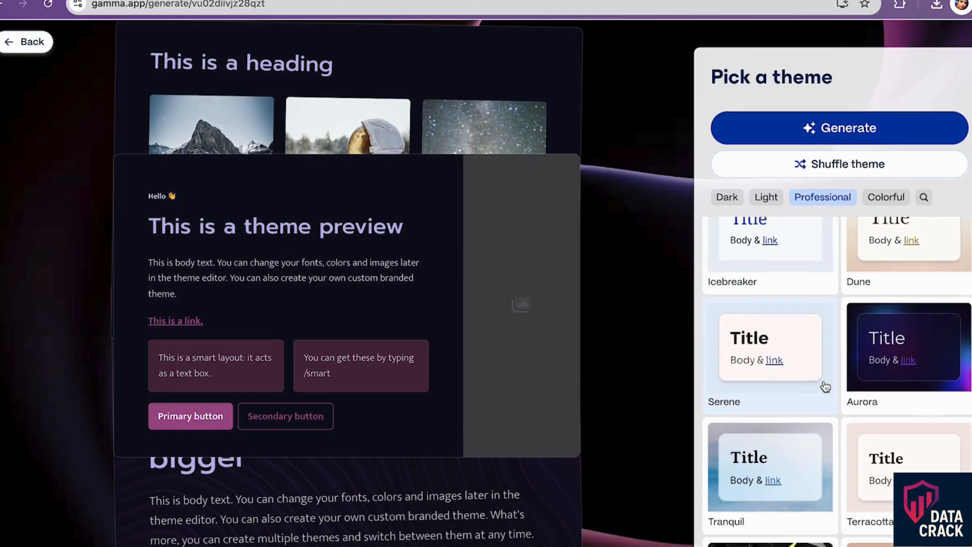
left_click(916, 348)
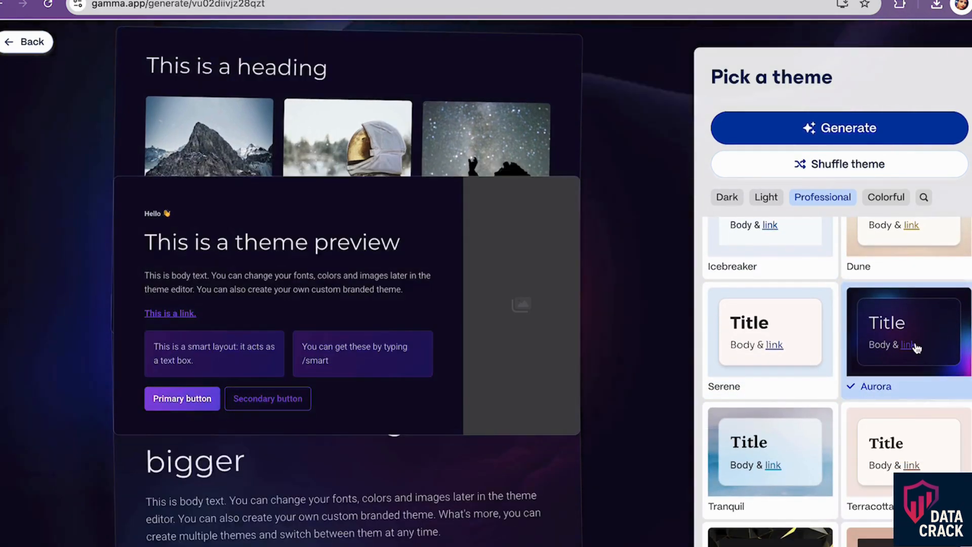
left_click(851, 135)
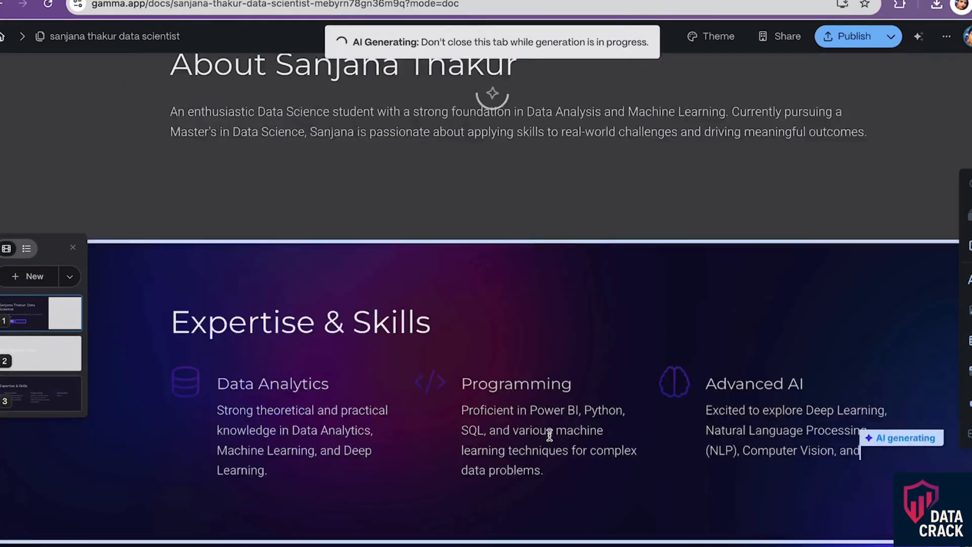
Review the generated portfolio webpage from the title section through skills, education and achievements to the contact details.
scroll(549, 435, "up", 10)
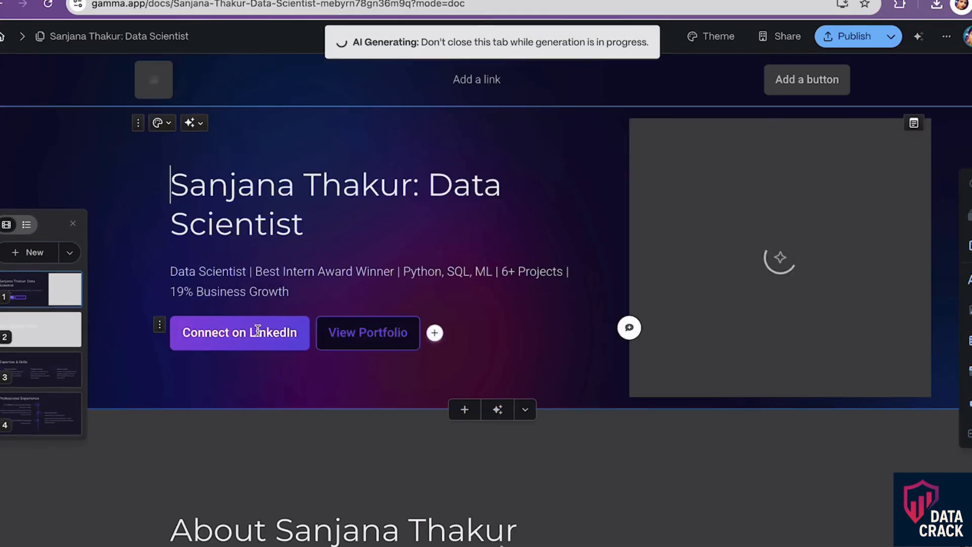
scroll(363, 379, "down", 10)
scroll(363, 380, "up", 10)
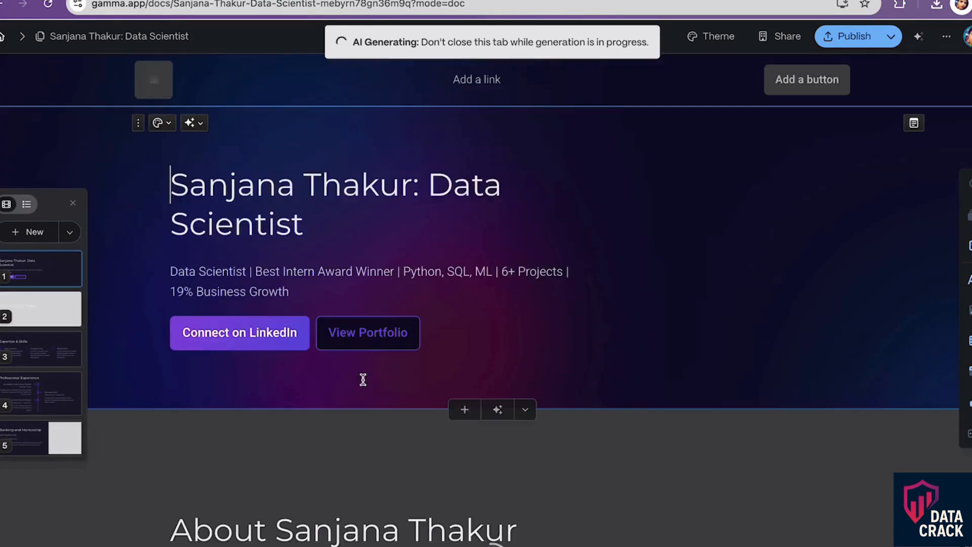
scroll(363, 379, "down", 20)
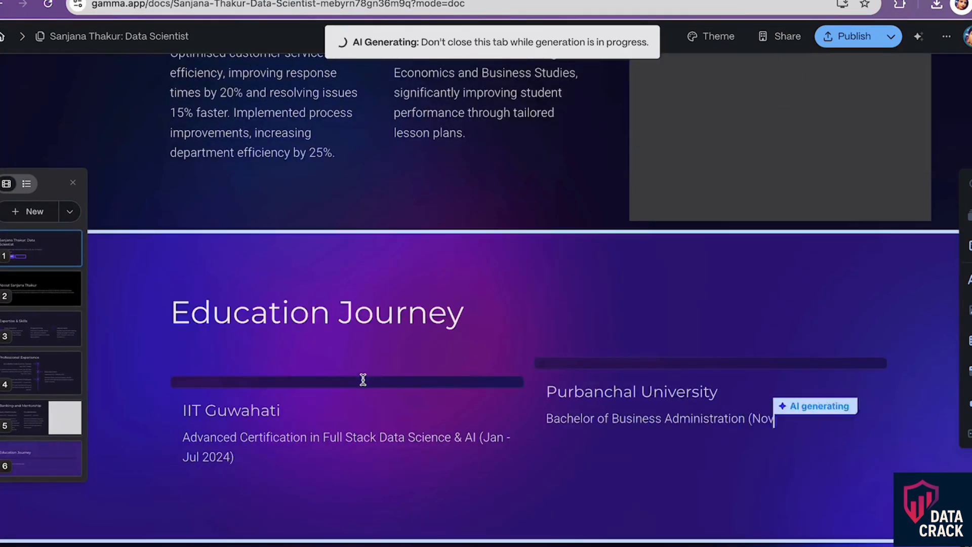
scroll(363, 380, "up", 15)
scroll(363, 380, "down", 20)
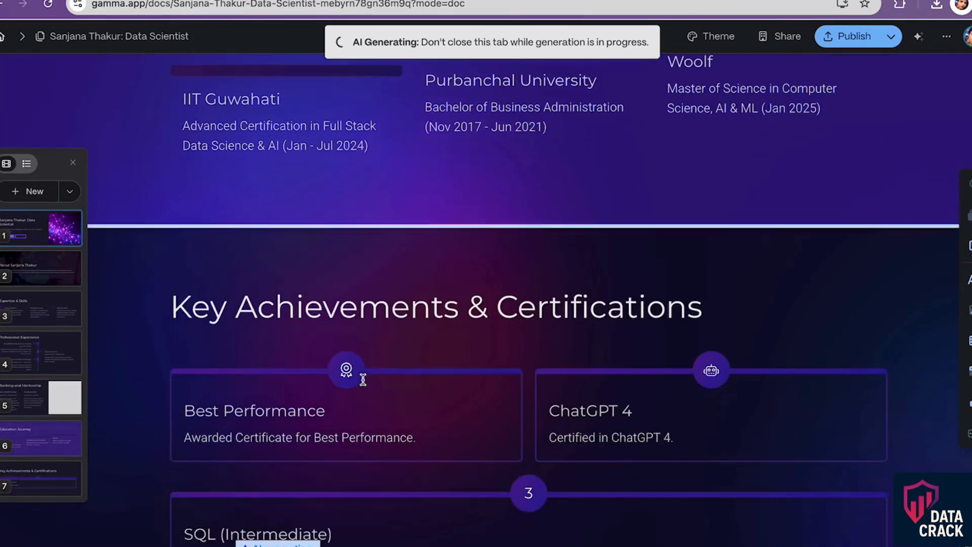
scroll(363, 380, "down", 15)
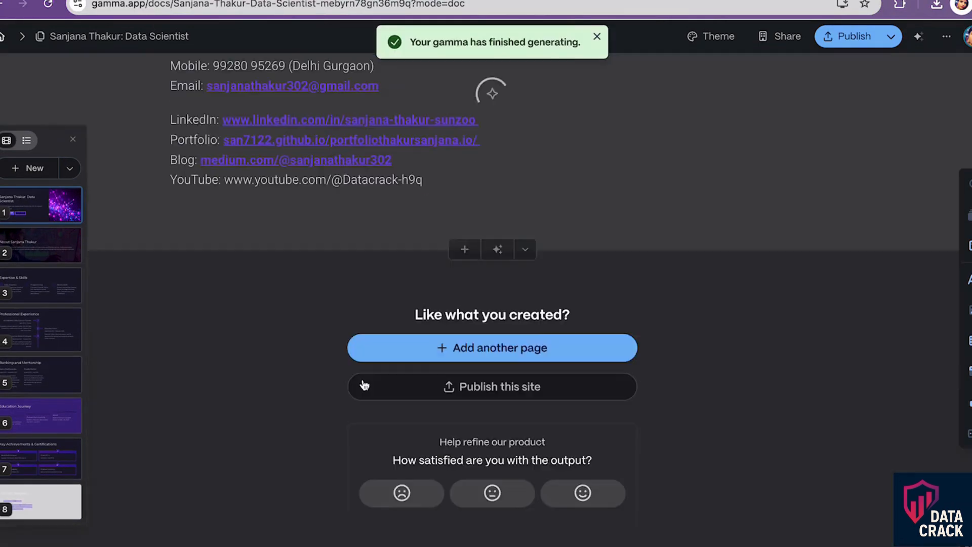
scroll(363, 382, "up", 20)
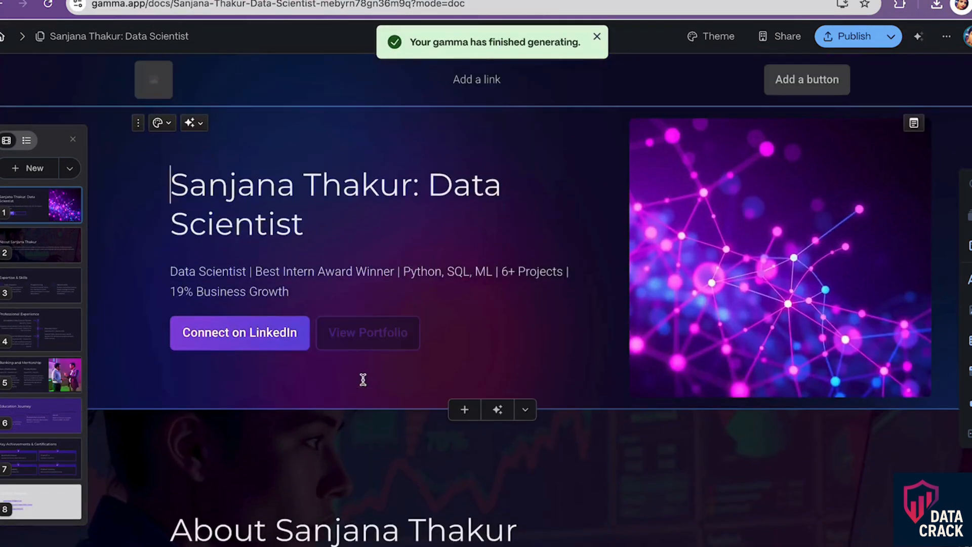
scroll(363, 380, "down", 4)
scroll(363, 380, "up", 4)
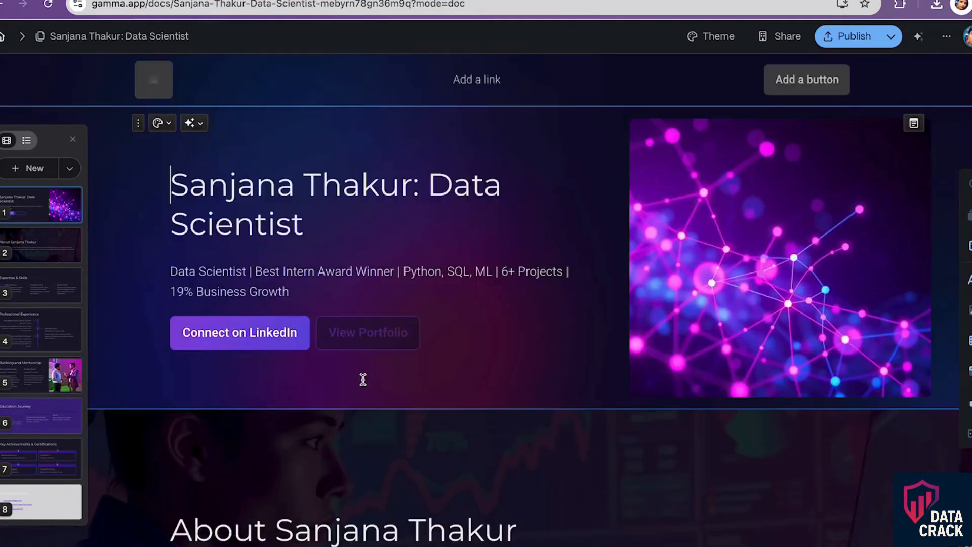
Check the web address linked to the Connect on LinkedIn button in the title section.
left_click(245, 337)
left_click(304, 174)
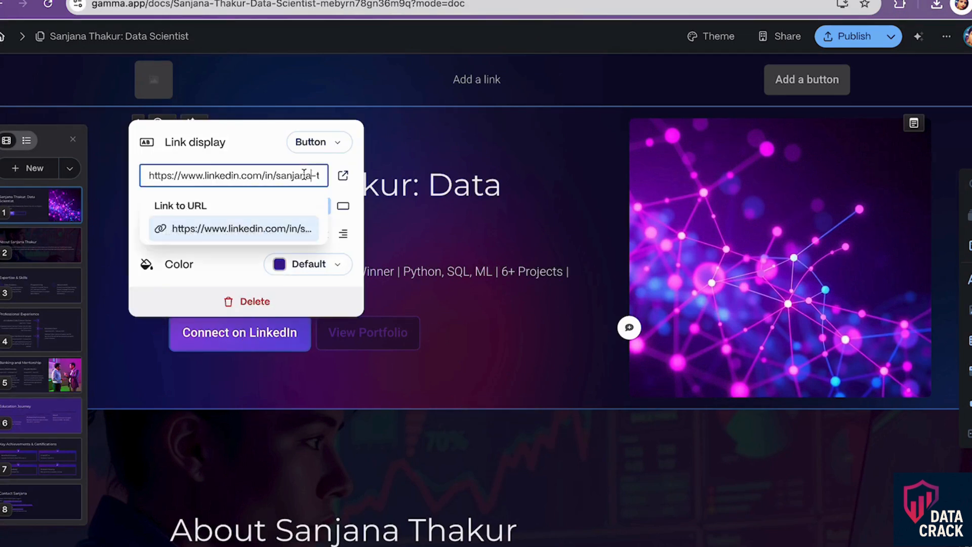
left_click_drag(304, 174, 178, 175)
left_click(502, 356)
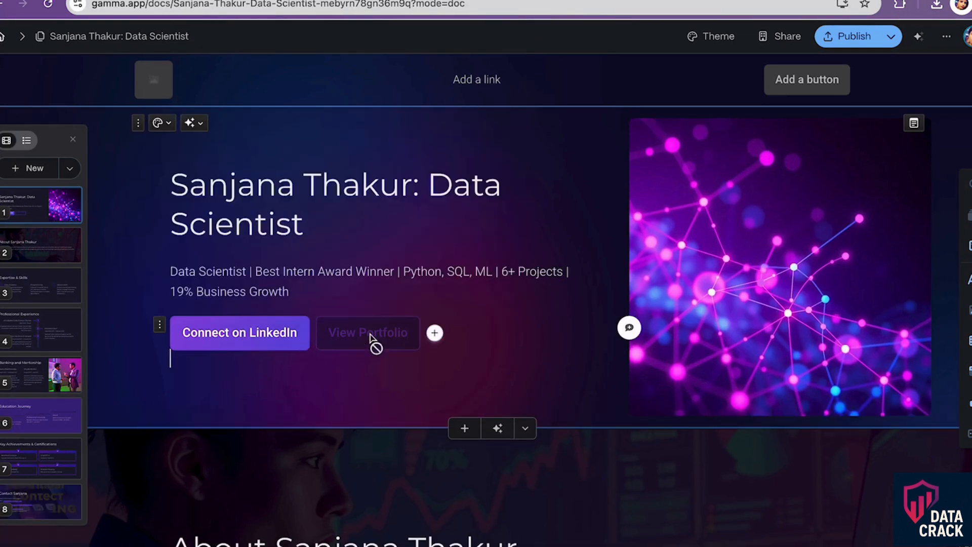
scroll(573, 347, "down", 5)
scroll(573, 347, "up", 5)
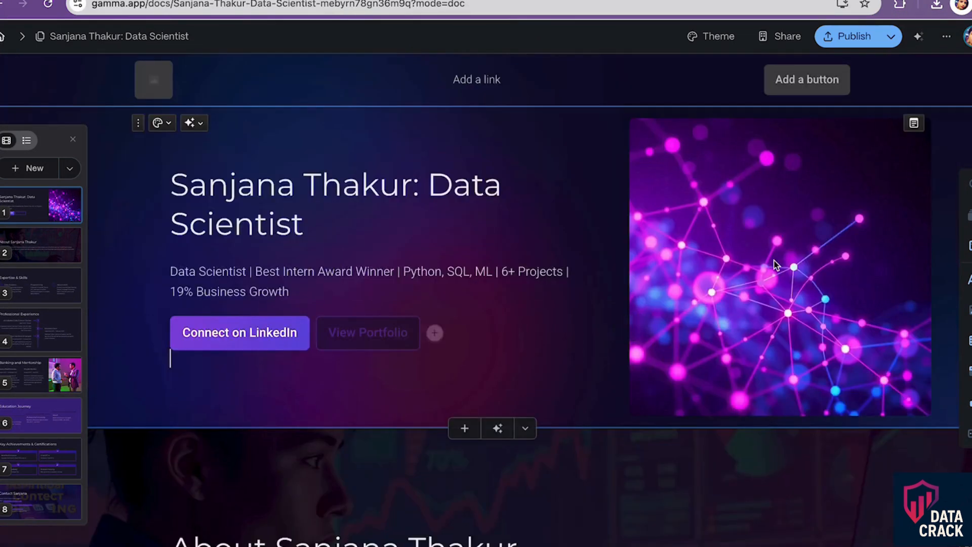
Replace the title section's network image with the portrait photo "Screenshot 2025-07-11 at 6.34.49 PM" uploaded from the Desktop.
left_click(815, 235)
left_click(844, 94)
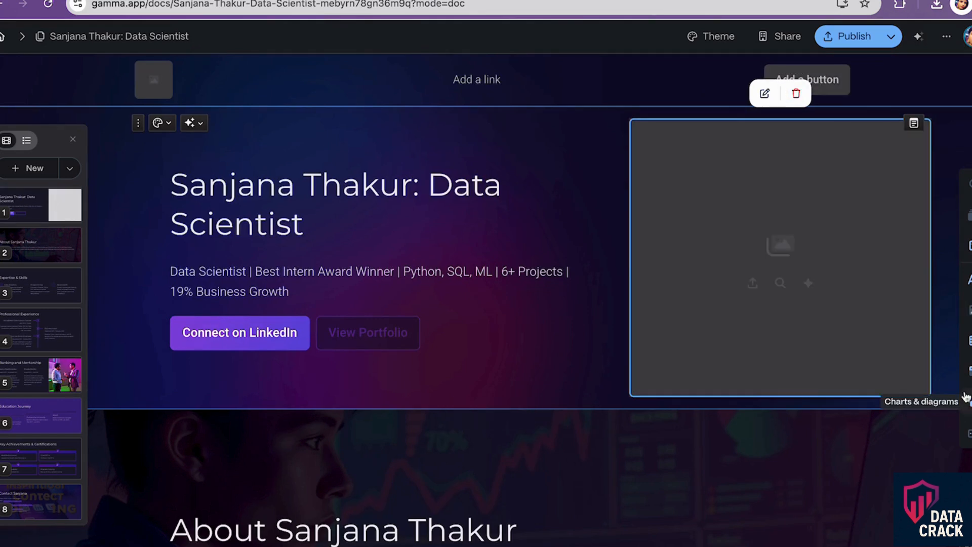
left_click(968, 309)
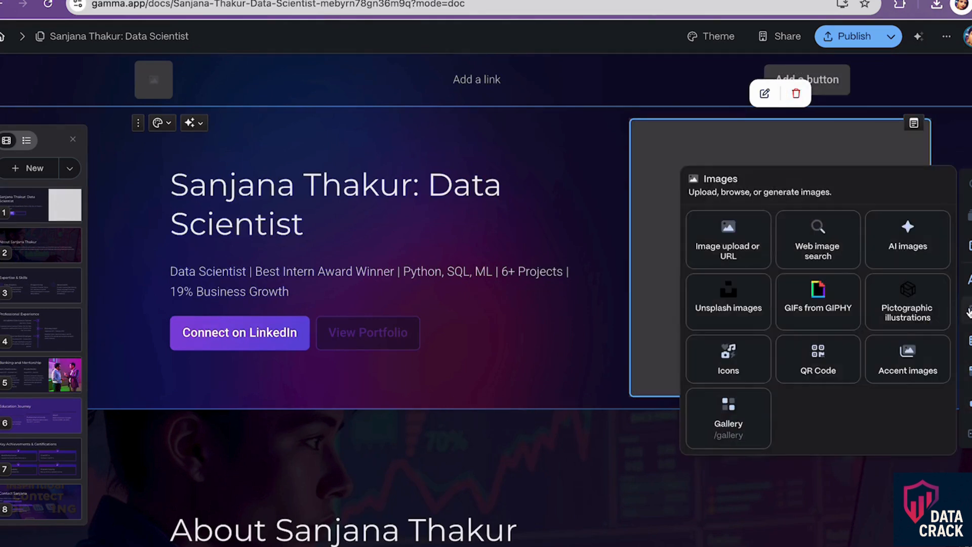
left_click(714, 249)
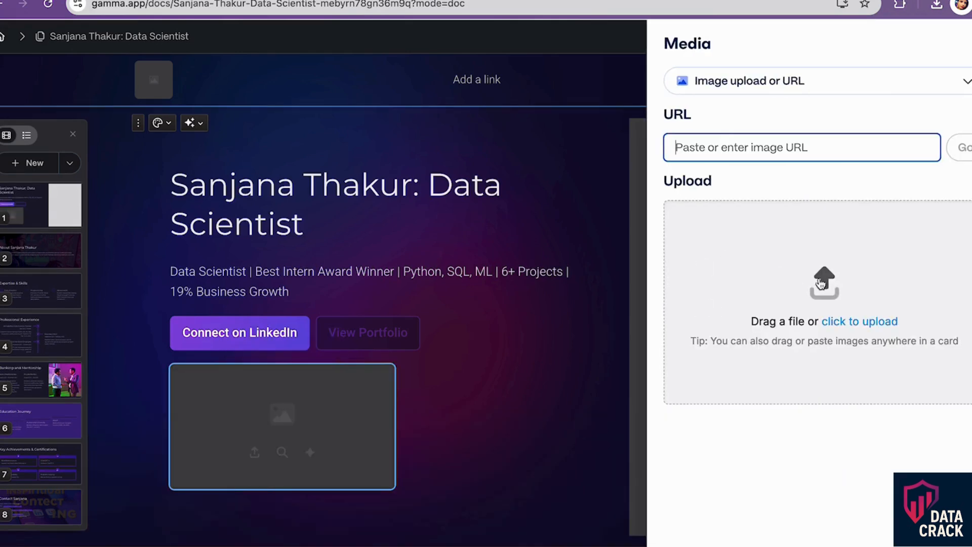
left_click(844, 320)
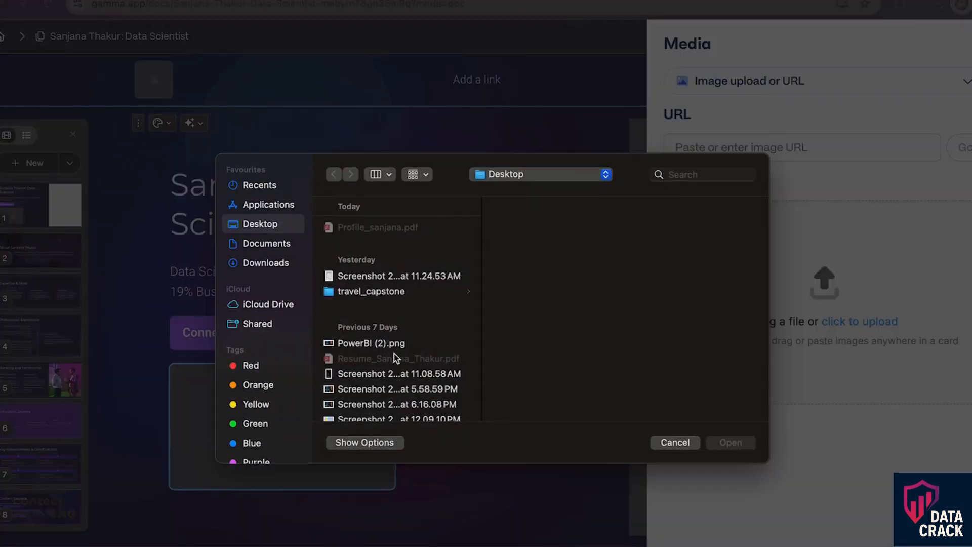
scroll(395, 358, "down", 4)
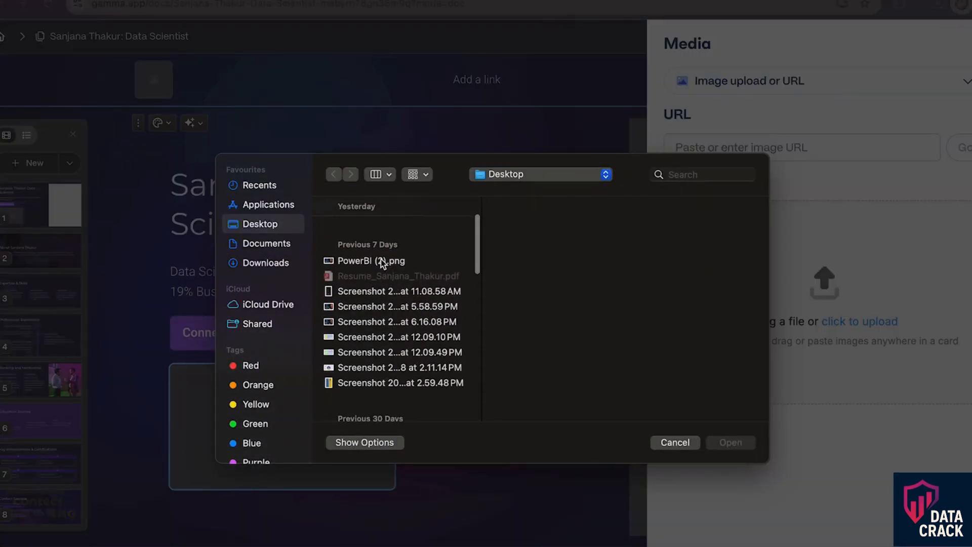
left_click(382, 261)
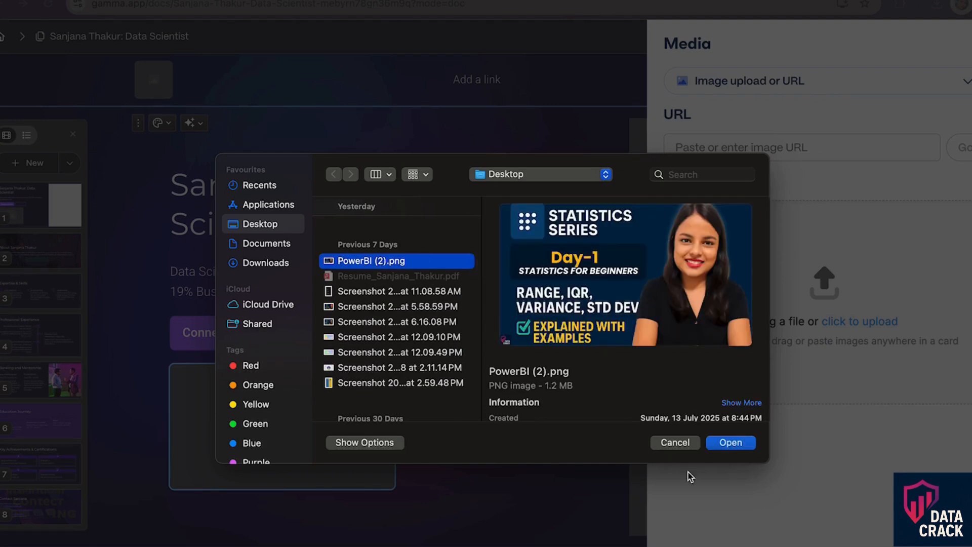
scroll(396, 400, "down", 8)
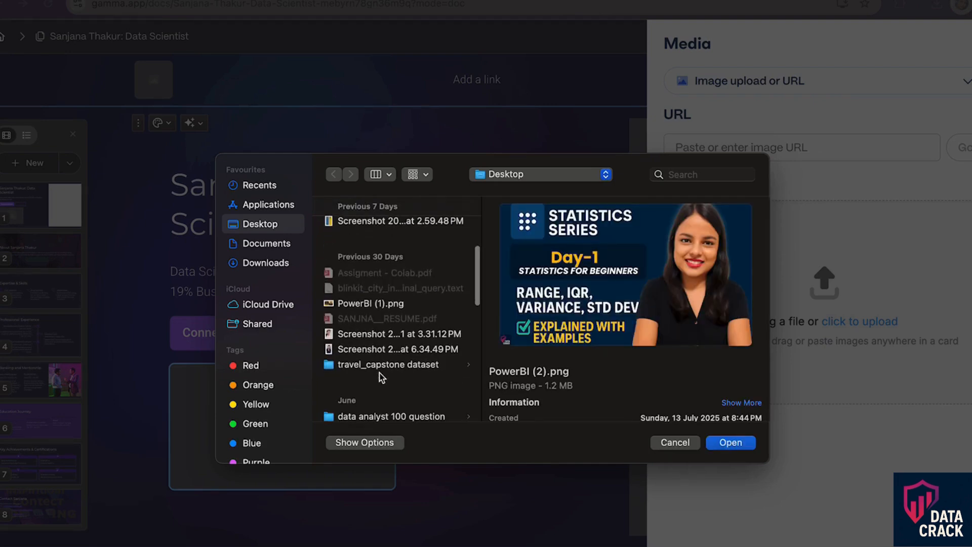
left_click(383, 349)
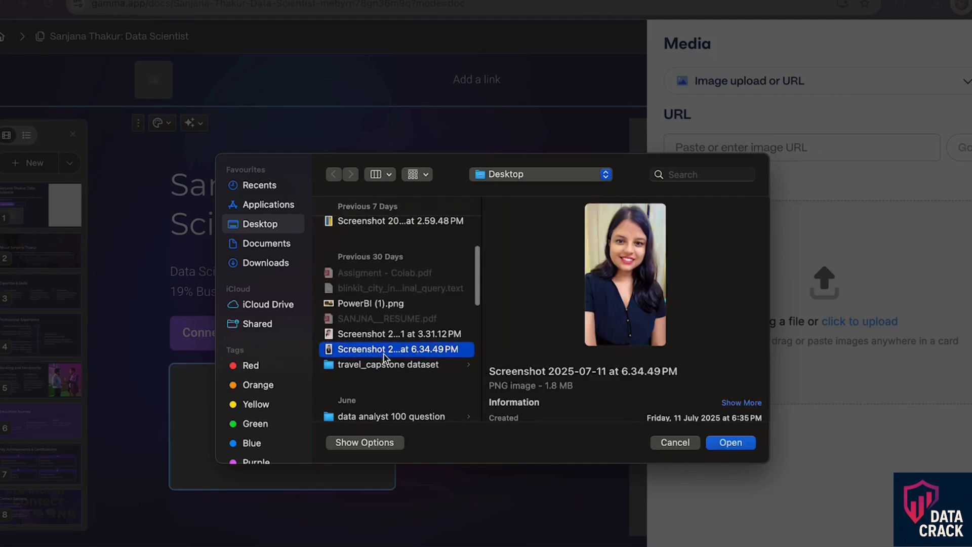
left_click(731, 445)
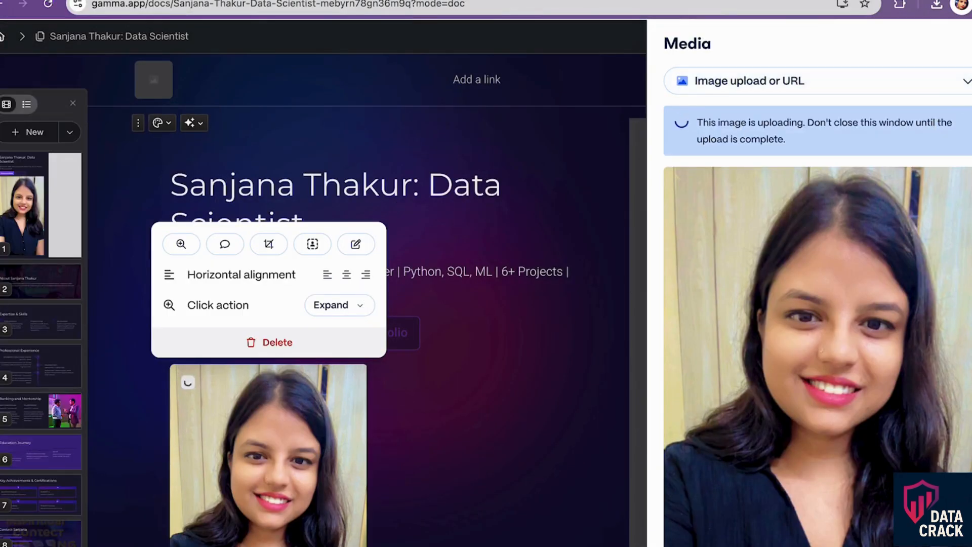
left_click(248, 545)
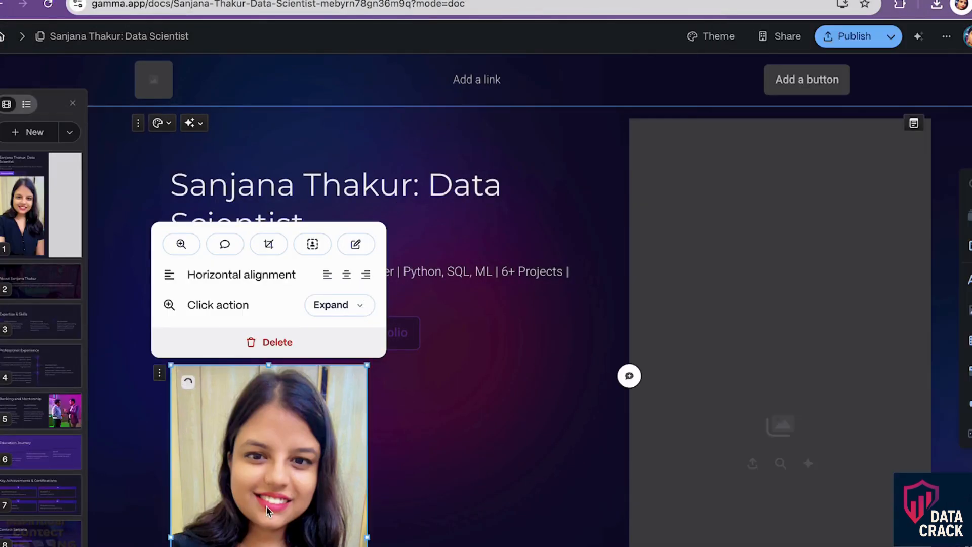
left_click_drag(314, 430, 739, 245)
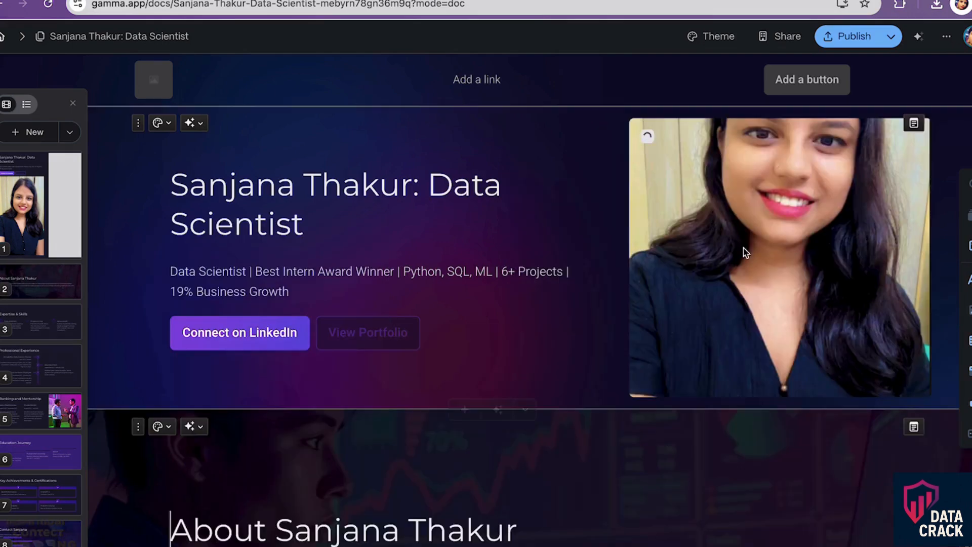
Review the updated webpage from the title section through experience, mentorship and achievements to the contact details.
scroll(444, 360, "down", 15)
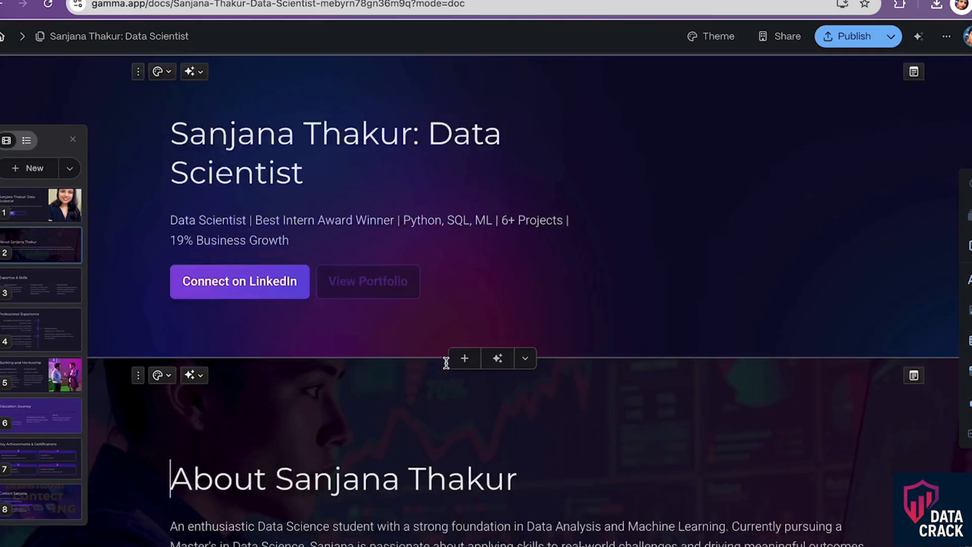
scroll(445, 363, "up", 10)
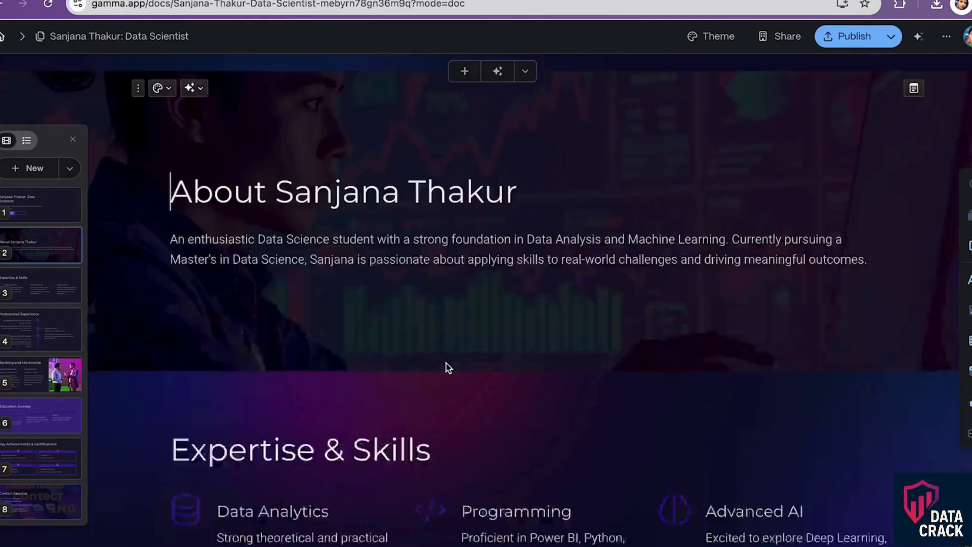
scroll(446, 363, "down", 20)
scroll(446, 363, "up", 15)
scroll(446, 363, "down", 12)
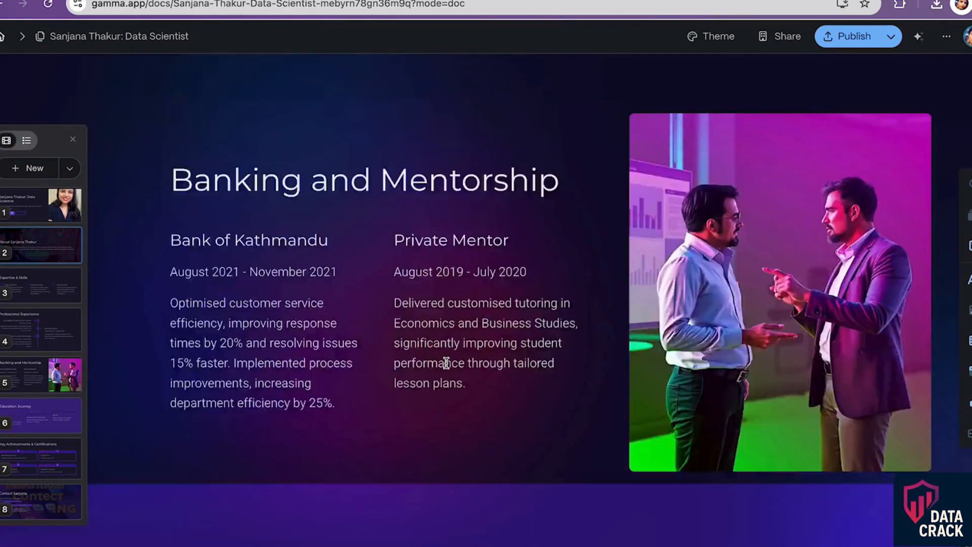
scroll(636, 311, "up", 12)
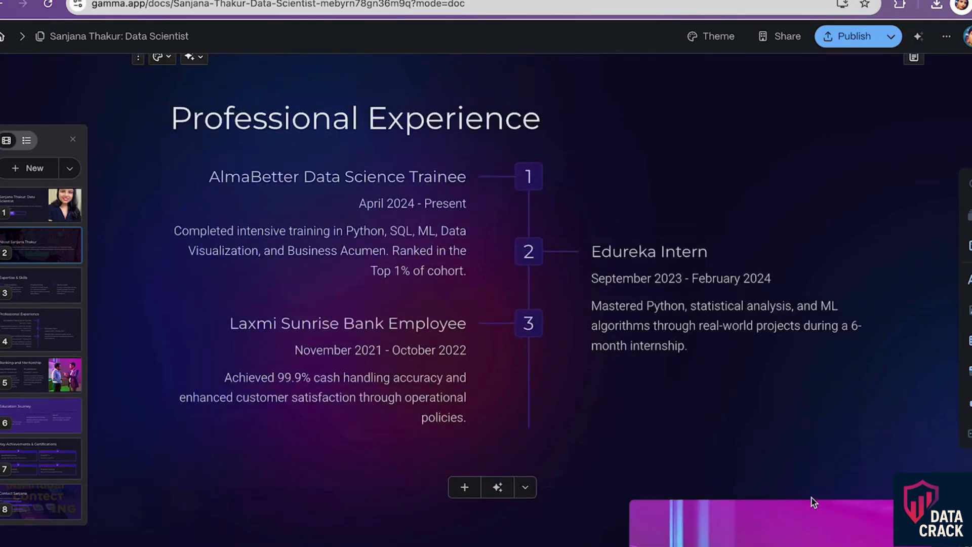
scroll(797, 495, "down", 7)
scroll(797, 496, "down", 20)
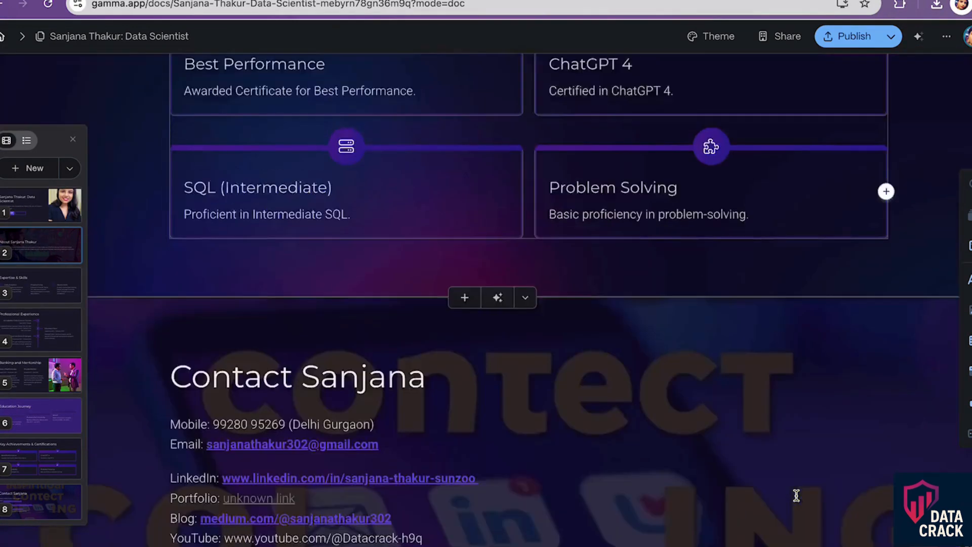
scroll(798, 500, "up", 20)
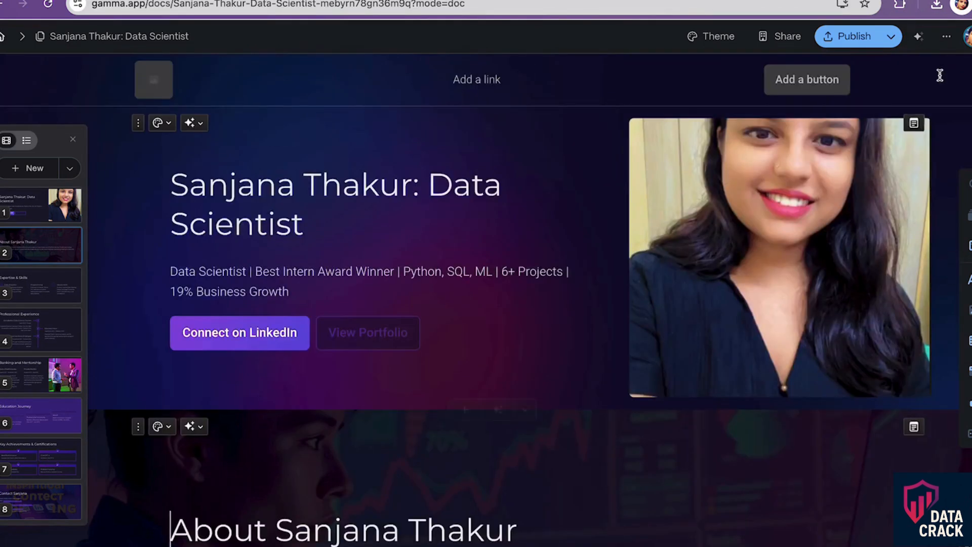
Publish the portfolio webpage and open the live site.
left_click(856, 36)
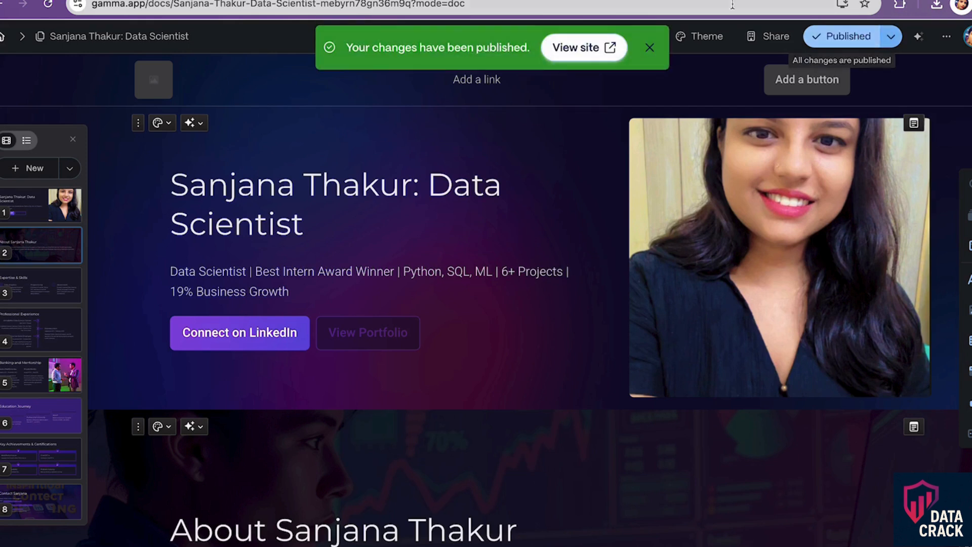
left_click(565, 48)
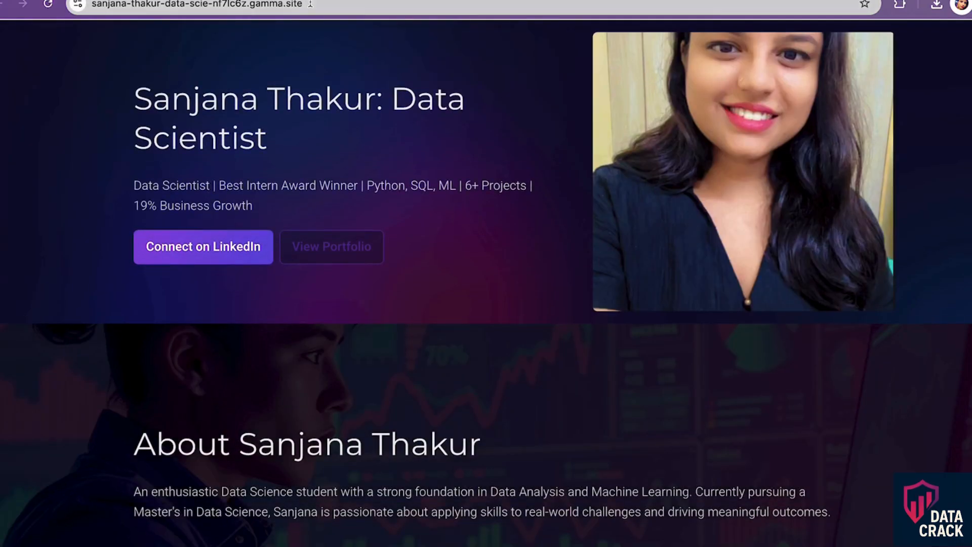
Copy the full web address of the published portfolio site.
left_click_drag(303, 4, 79, 9)
key("ctrl+f")
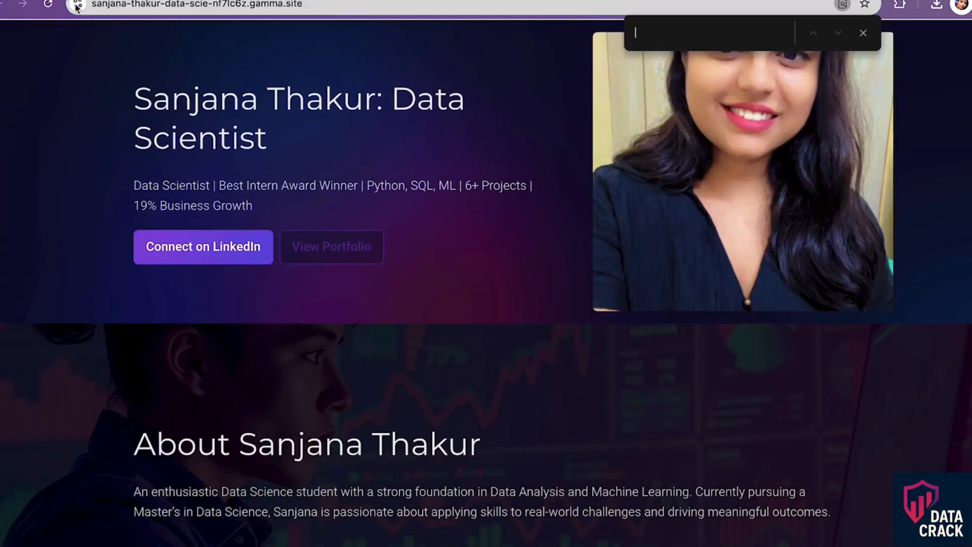
left_click(317, 9)
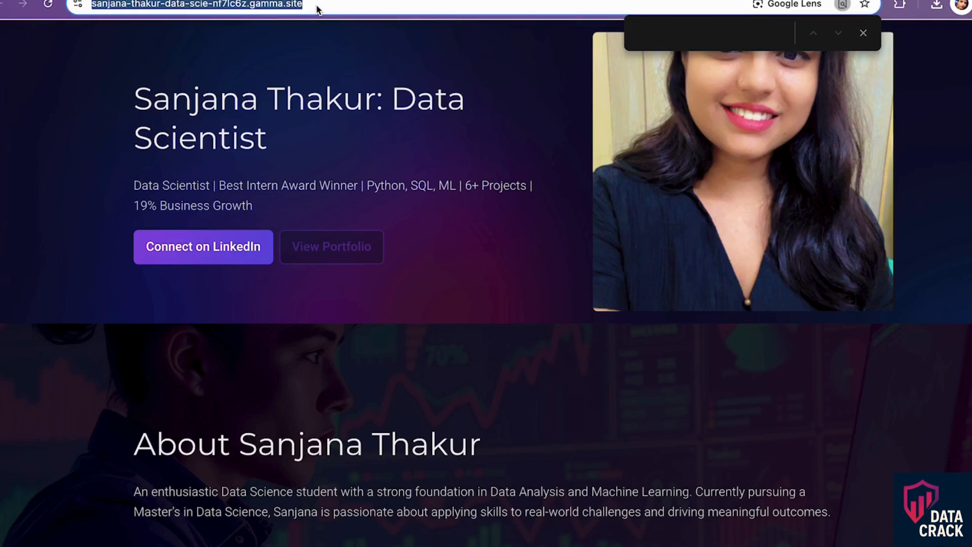
left_click(312, 7)
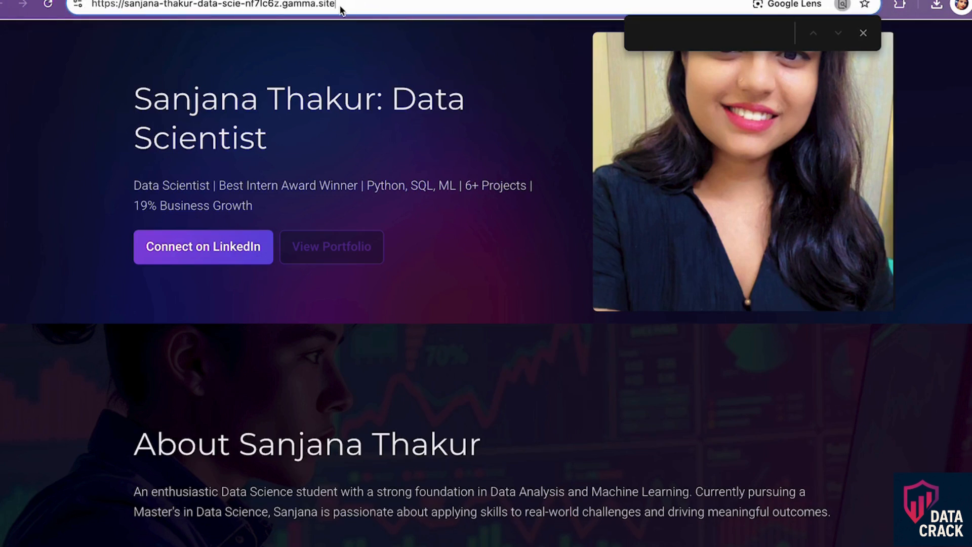
left_click_drag(341, 9, 121, 19)
key("super+c")
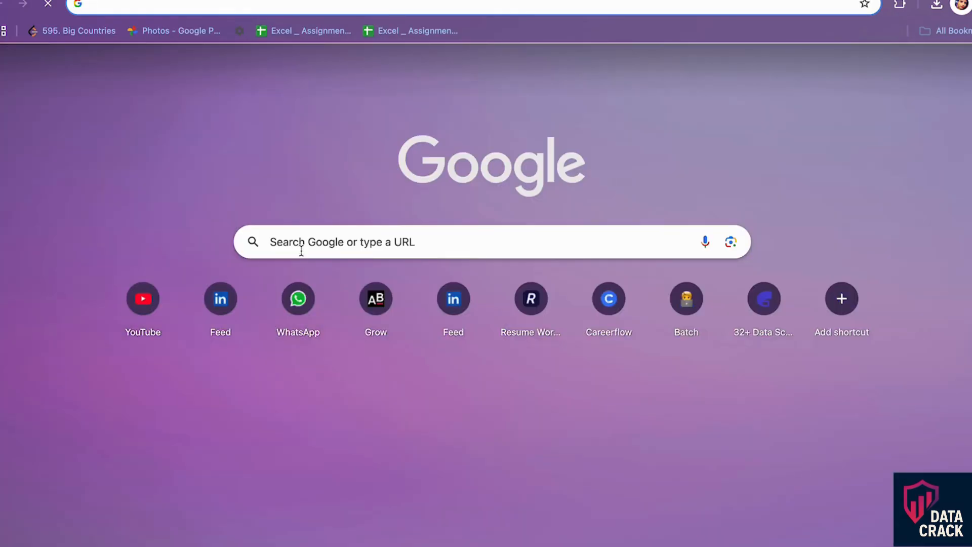
Open the copied site address in a new browser tab and check the profile page behind its Connect on LinkedIn button.
left_click(303, 246)
key("super+v")
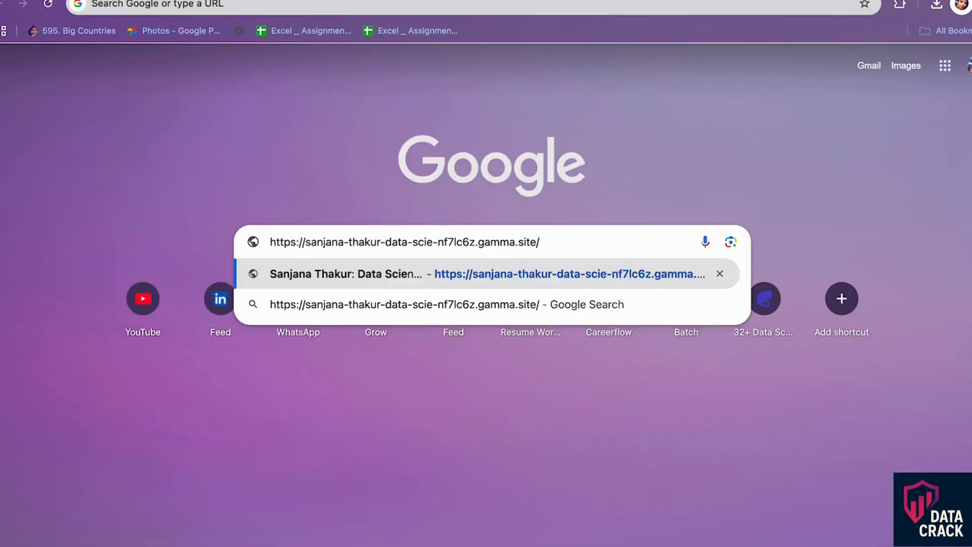
key("Return")
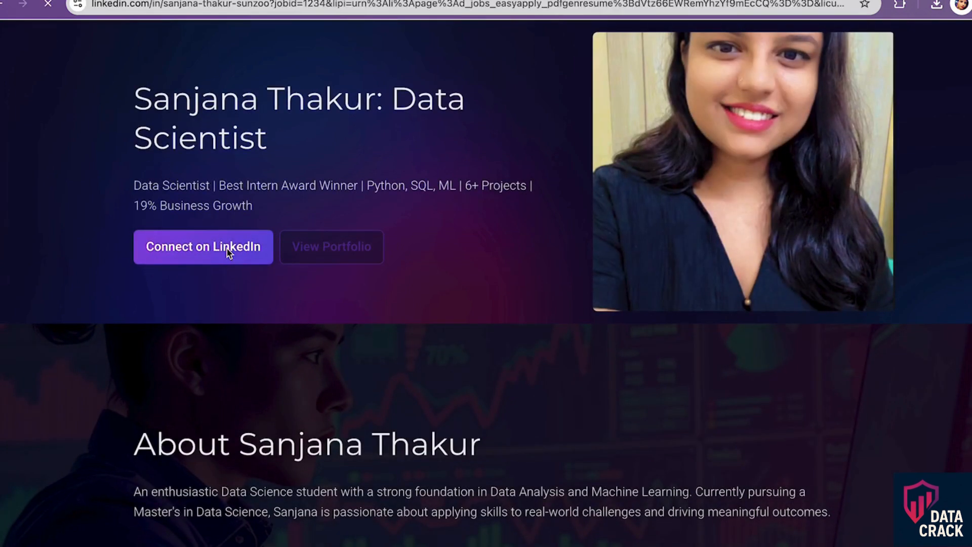
scroll(393, 471, "down", 3)
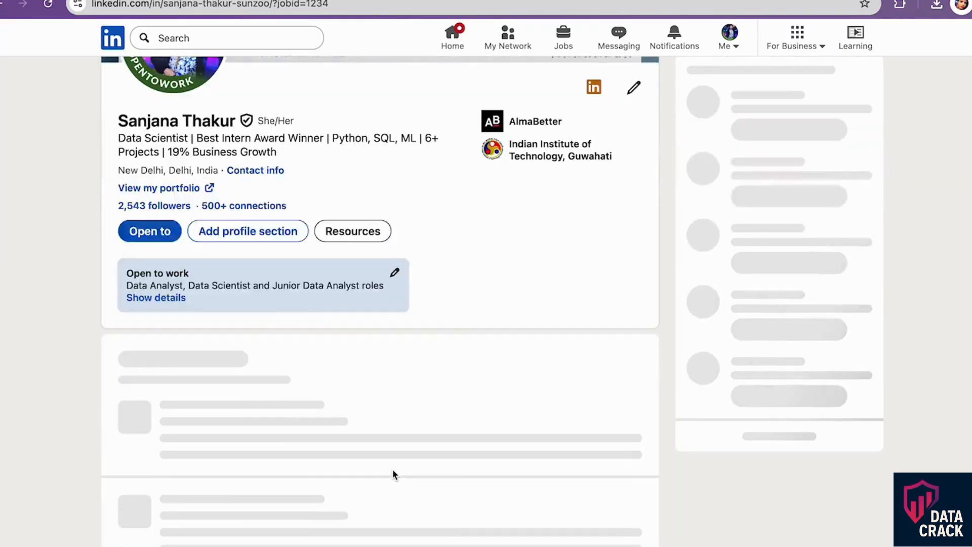
scroll(393, 470, "up", 3)
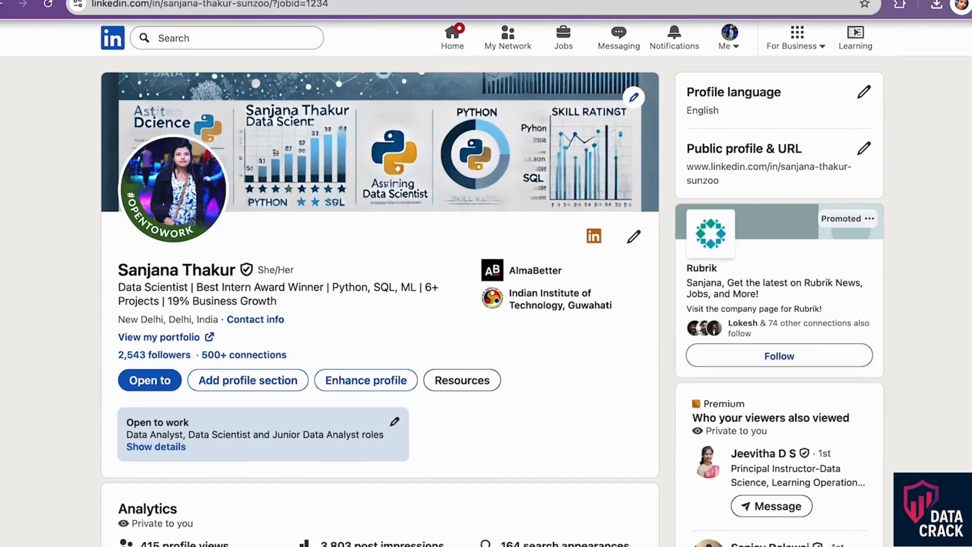